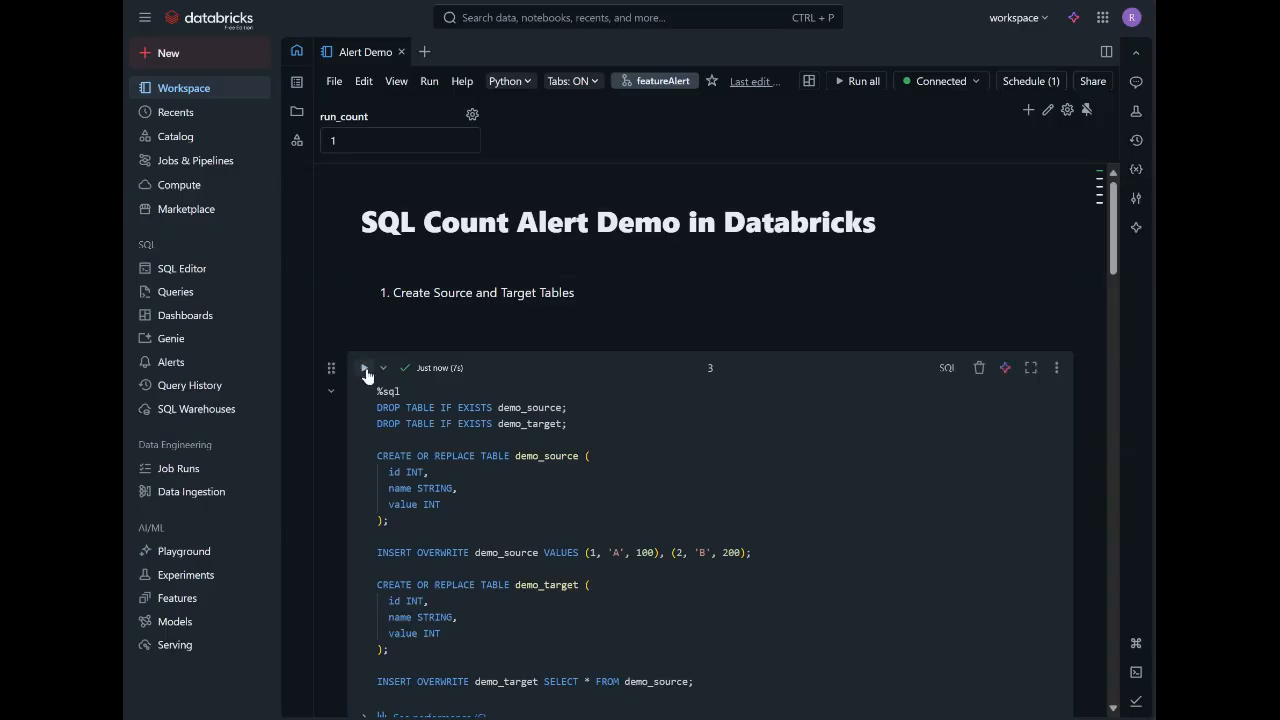
Run the SQL cell that creates demo_source and demo_target, and run the mismatch_flag count comparison query in cell 4.
left_click(364, 367)
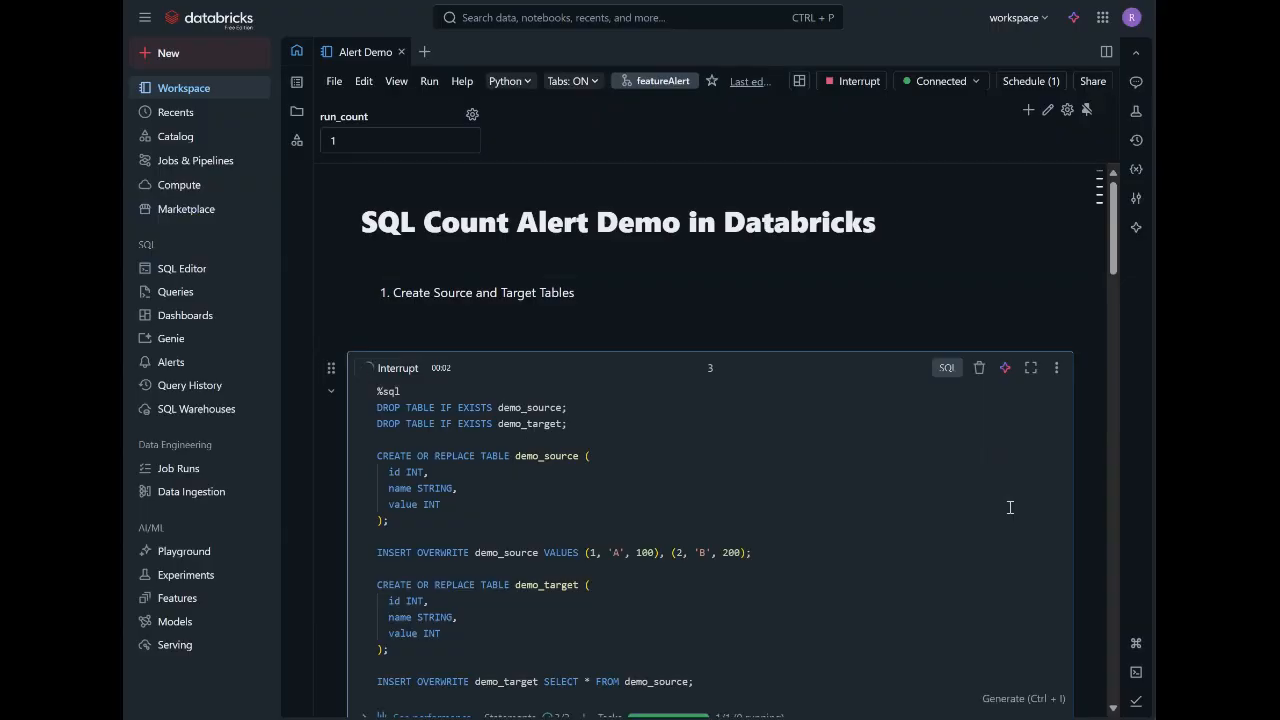
left_click_drag(1117, 256, 1141, 381)
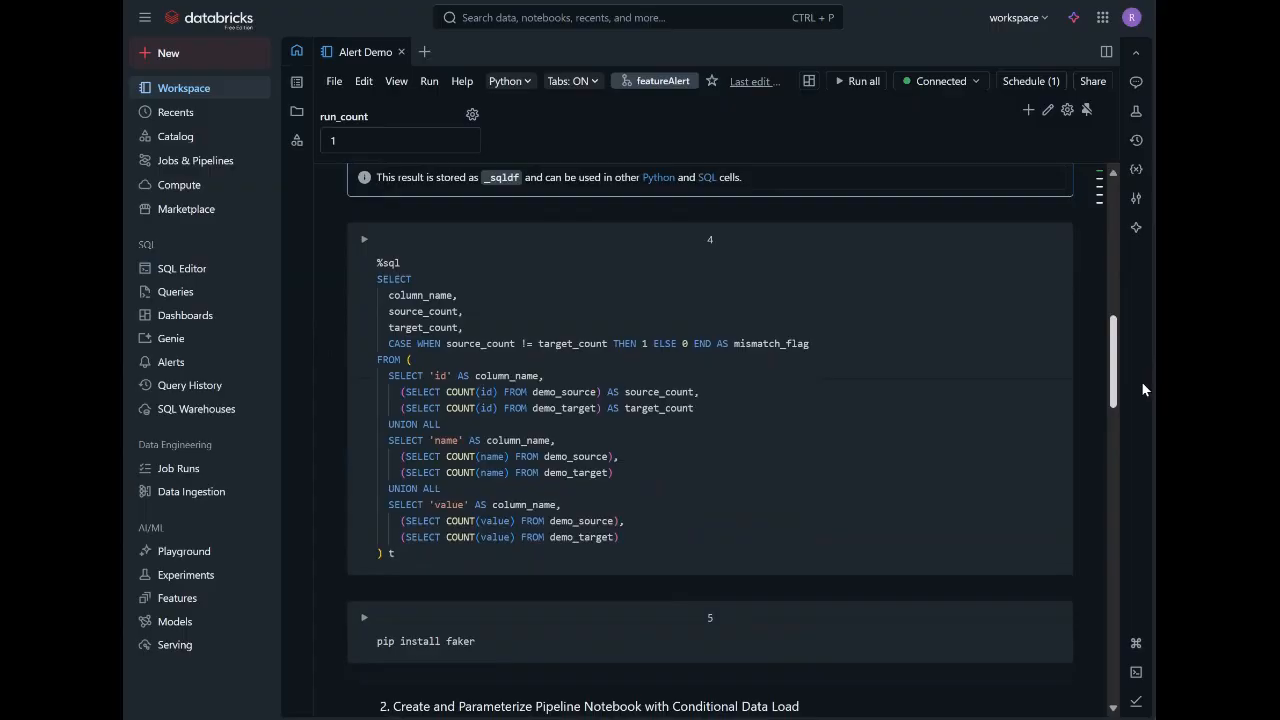
left_click(358, 238)
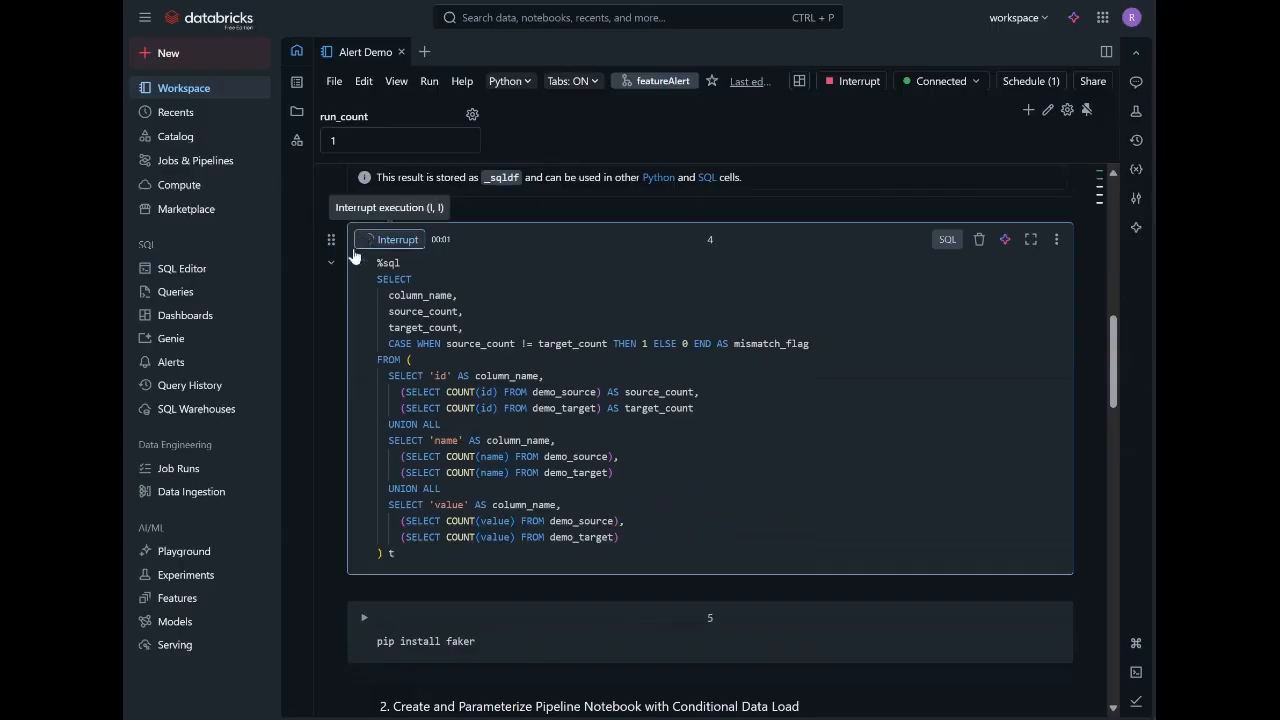
scroll(782, 392, "down", 2)
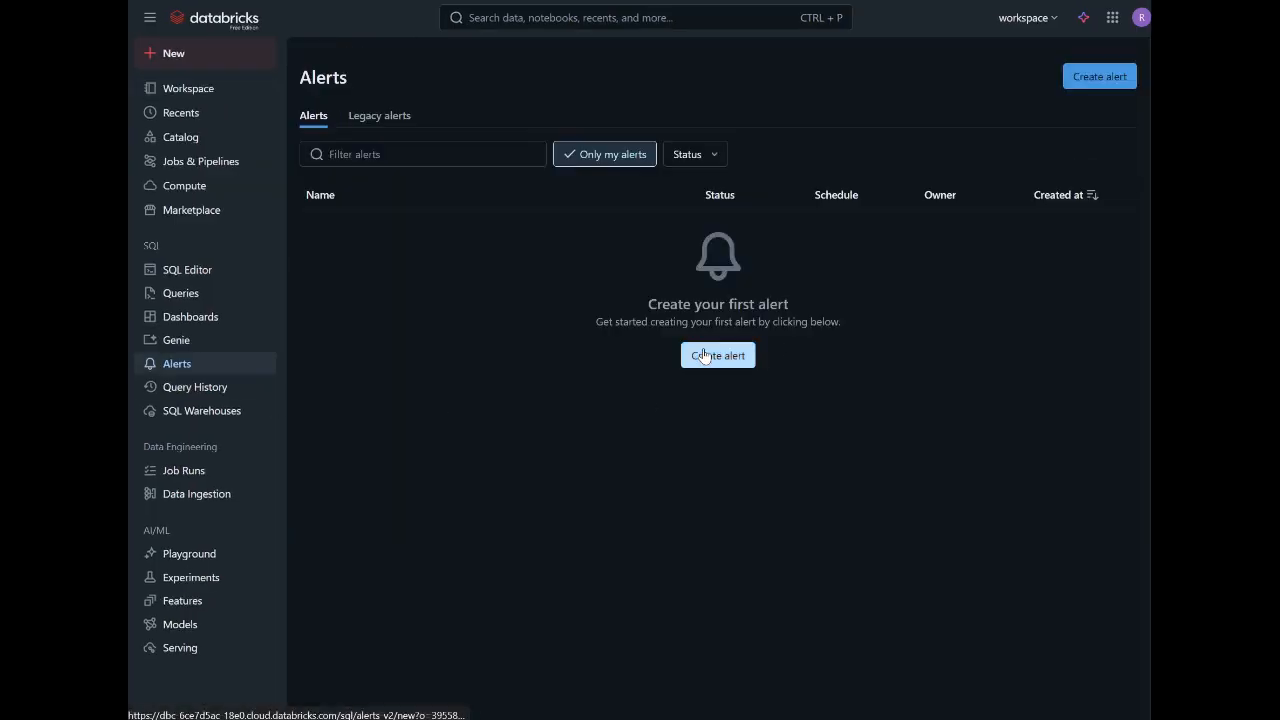
Start a new alert and run the pasted source/target count comparison query as its data set.
left_click(703, 355)
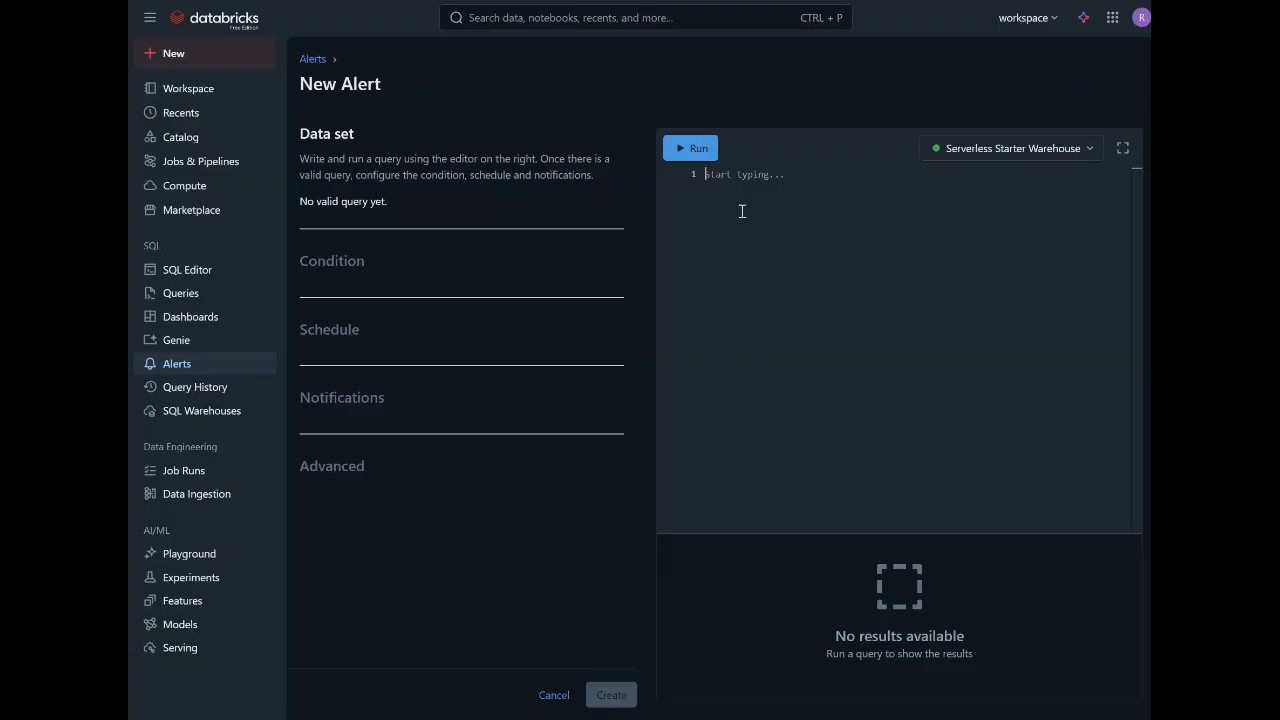
type("SELECT   column_name,   source_count,   target_count,   CASE WHEN source_count != target_count THEN 1 ELSE 0 END AS mismatch_flag FROM (   SELECT 'id' AS column_name,     (SELECT COUNT(id) FROM demo_source) AS source_count,     (SELECT COUNT(id) FROM demo_target) AS target_count   UNION ALL   SELECT 'name' AS column_name,     (SELECT COUNT(name) FROM demo_source),     (SELECT COUNT(name) FROM demo_target)   UNION ALL   SELECT 'value' AS column_name,     (SELECT COUNT(value) FROM demo_source),     (SELECT COUNT(value) FROM demo_target) ) t")
left_click(695, 150)
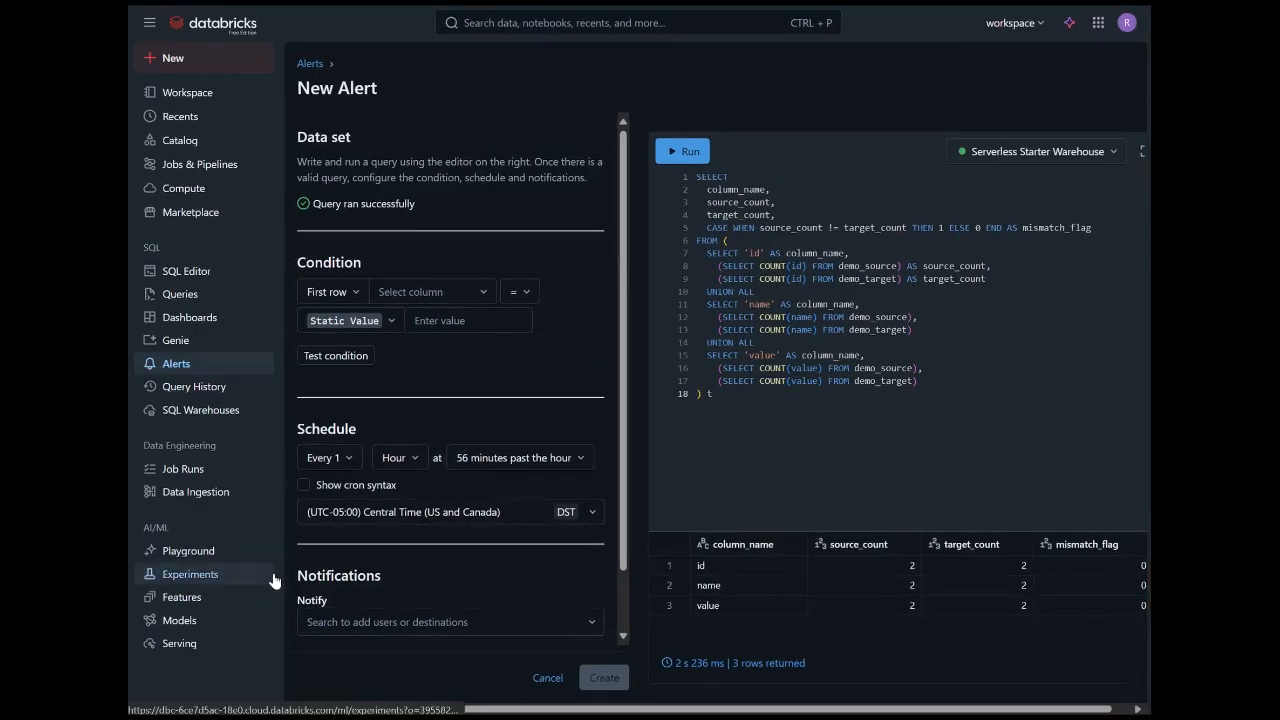
Set the alert condition to Sum of mismatch_flag > static value 0 and test it.
left_click(344, 302)
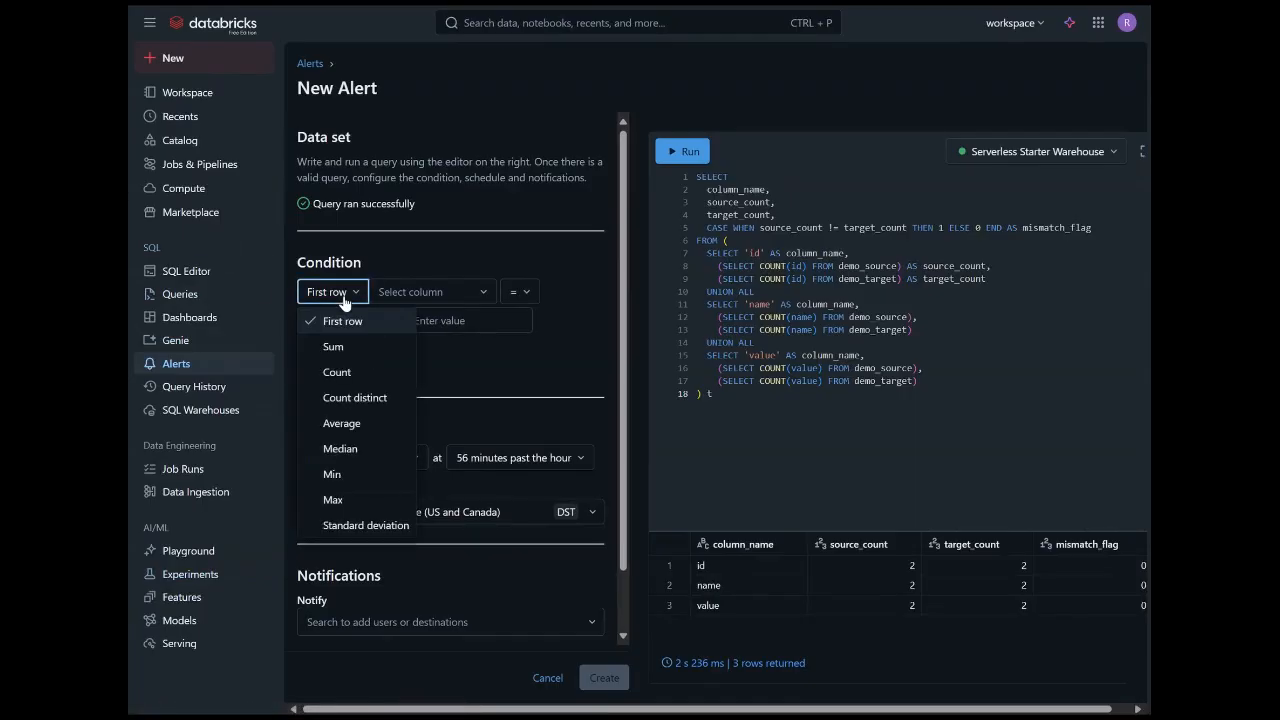
left_click(344, 345)
left_click(426, 292)
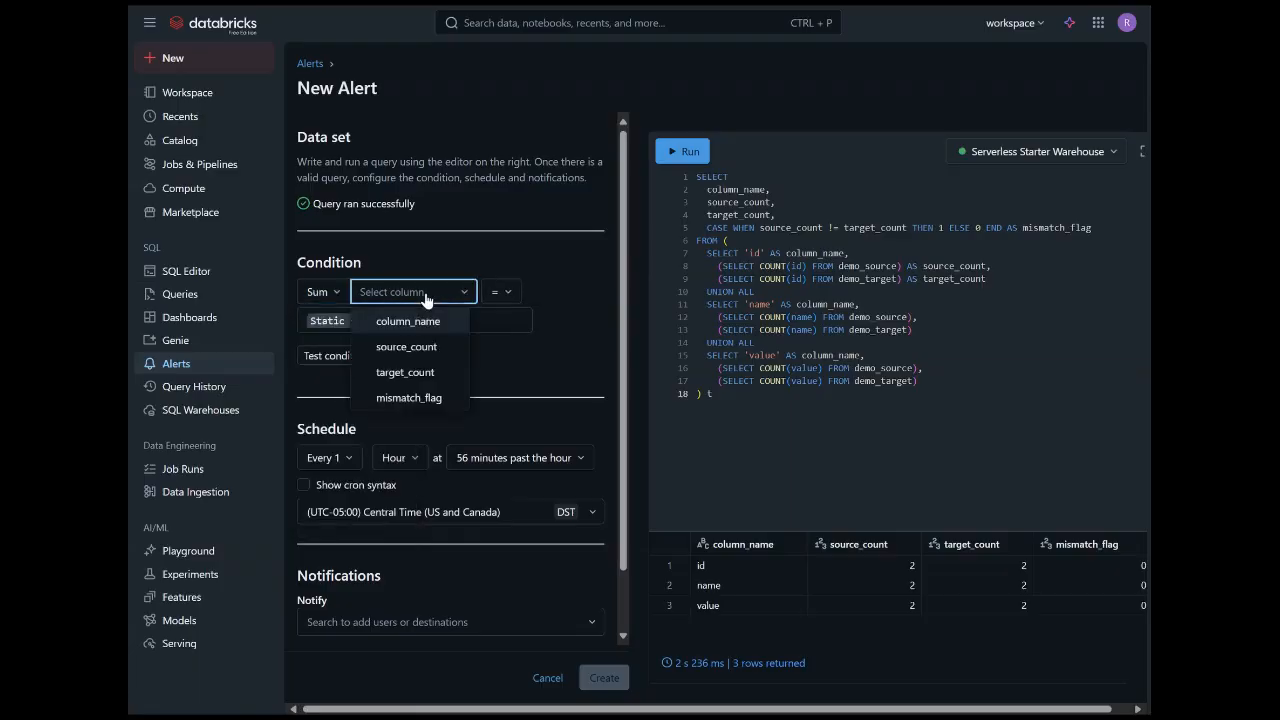
left_click(409, 397)
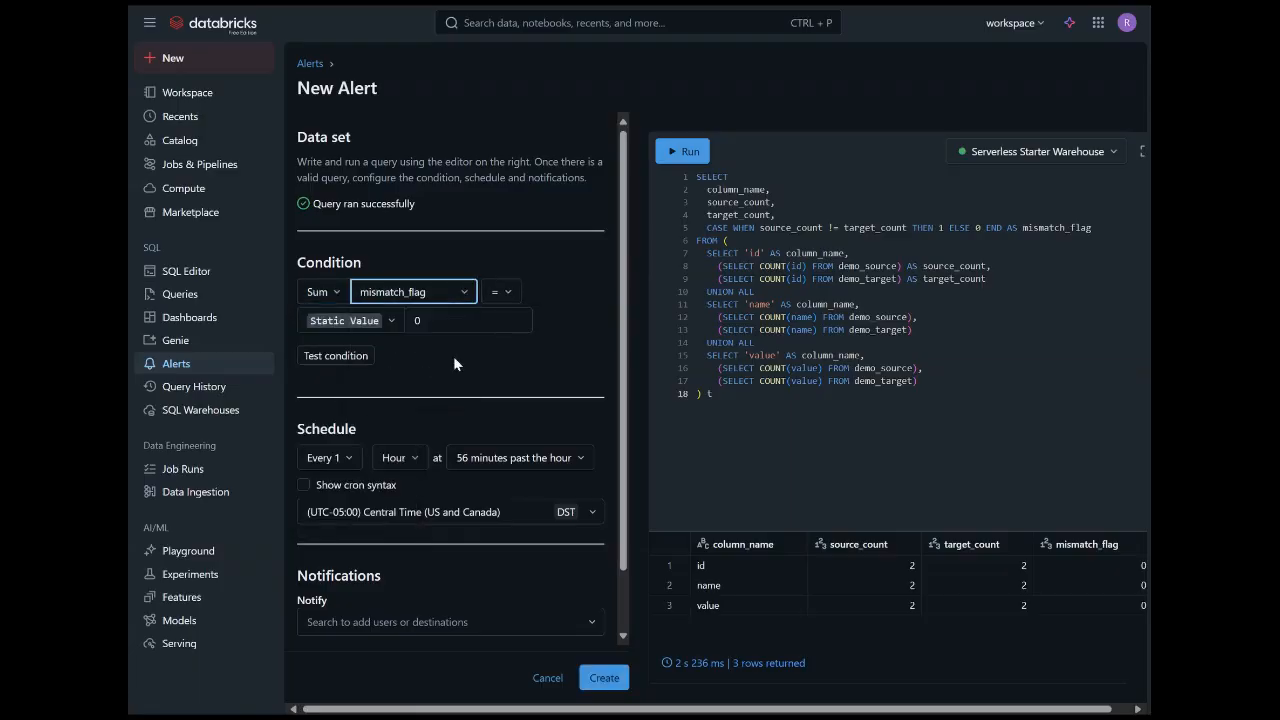
left_click(508, 294)
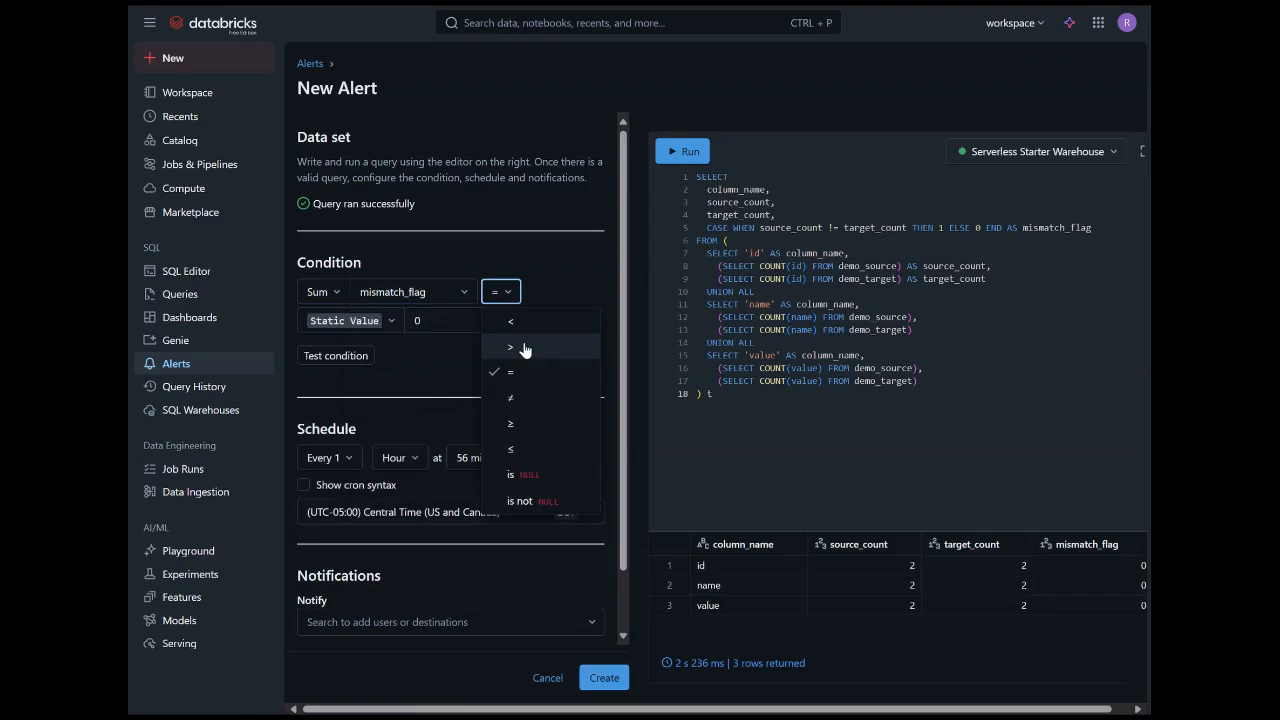
left_click(522, 348)
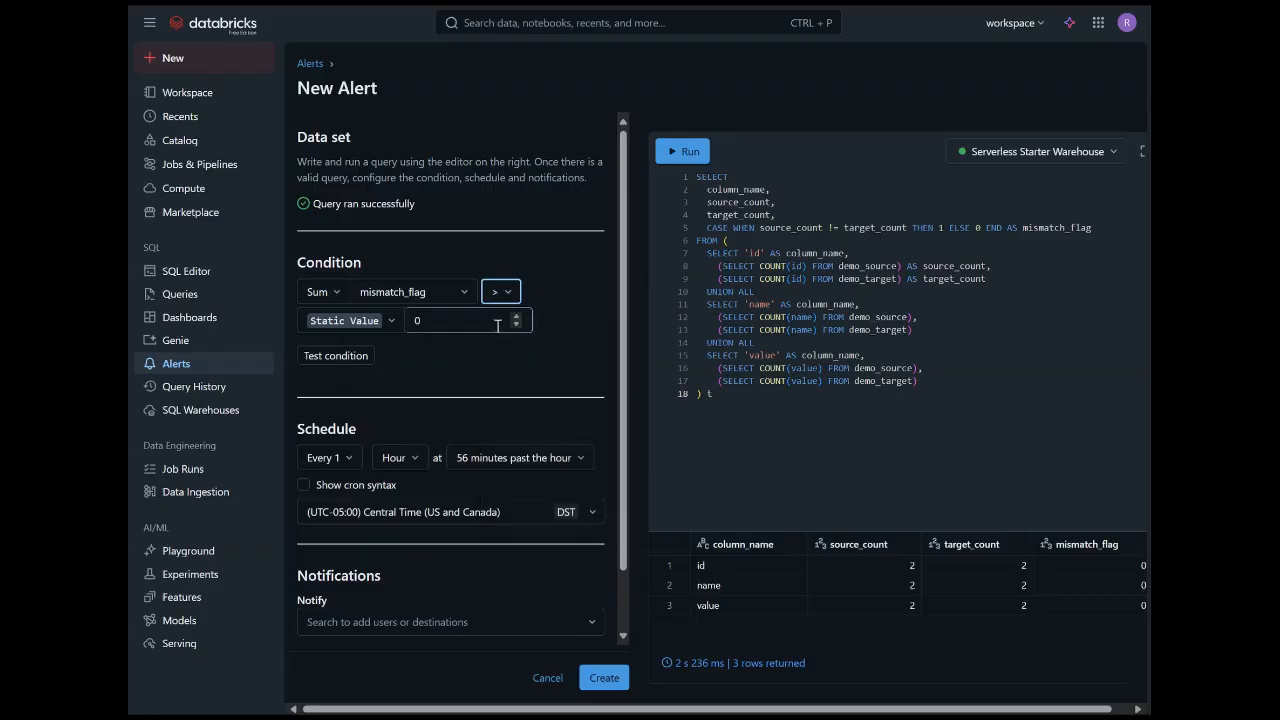
left_click(352, 357)
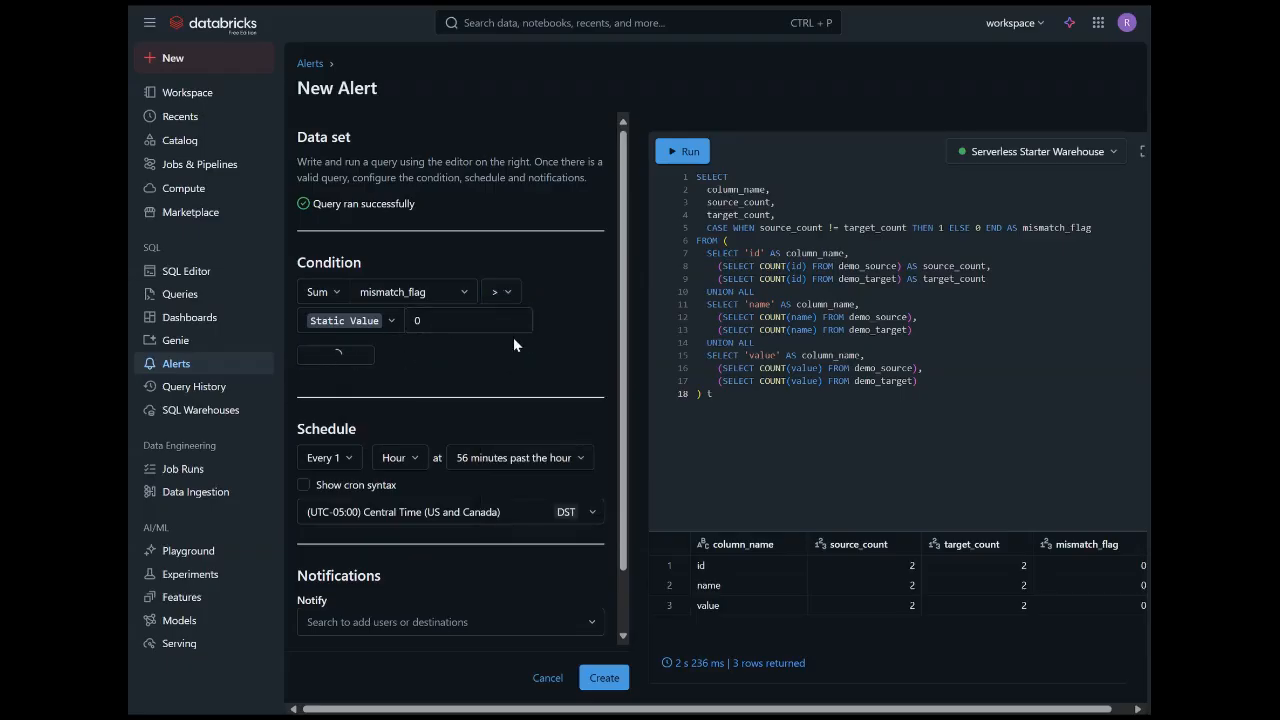
Schedule the alert for every 1 minute in the (UTC-06:00) Central America time zone.
scroll(529, 345, "down", 2)
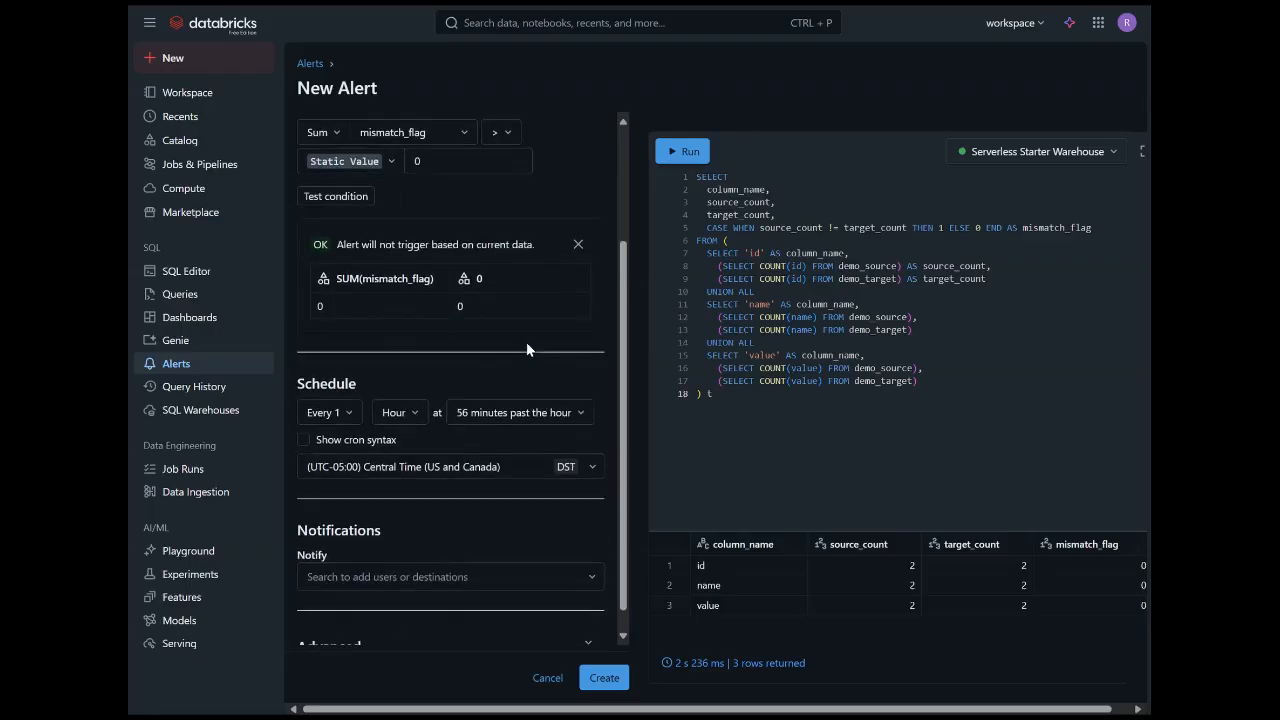
left_click(400, 389)
left_click(404, 422)
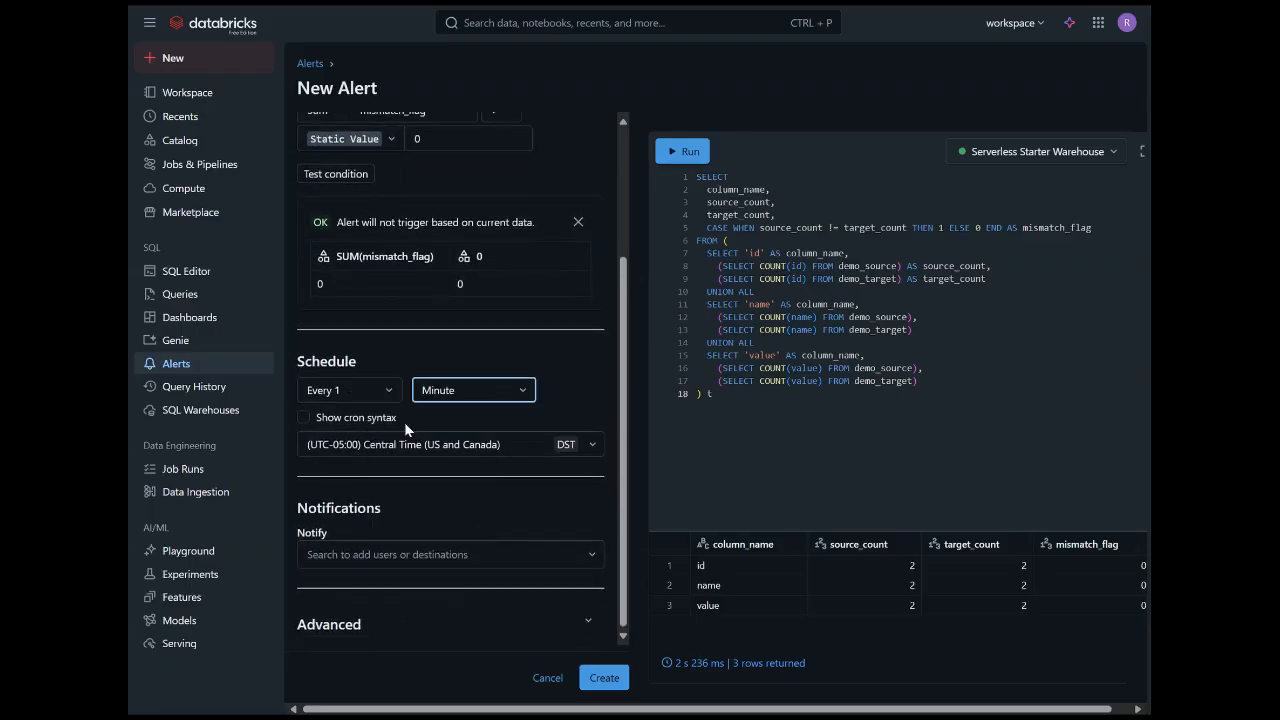
left_click(308, 419)
left_click(303, 449)
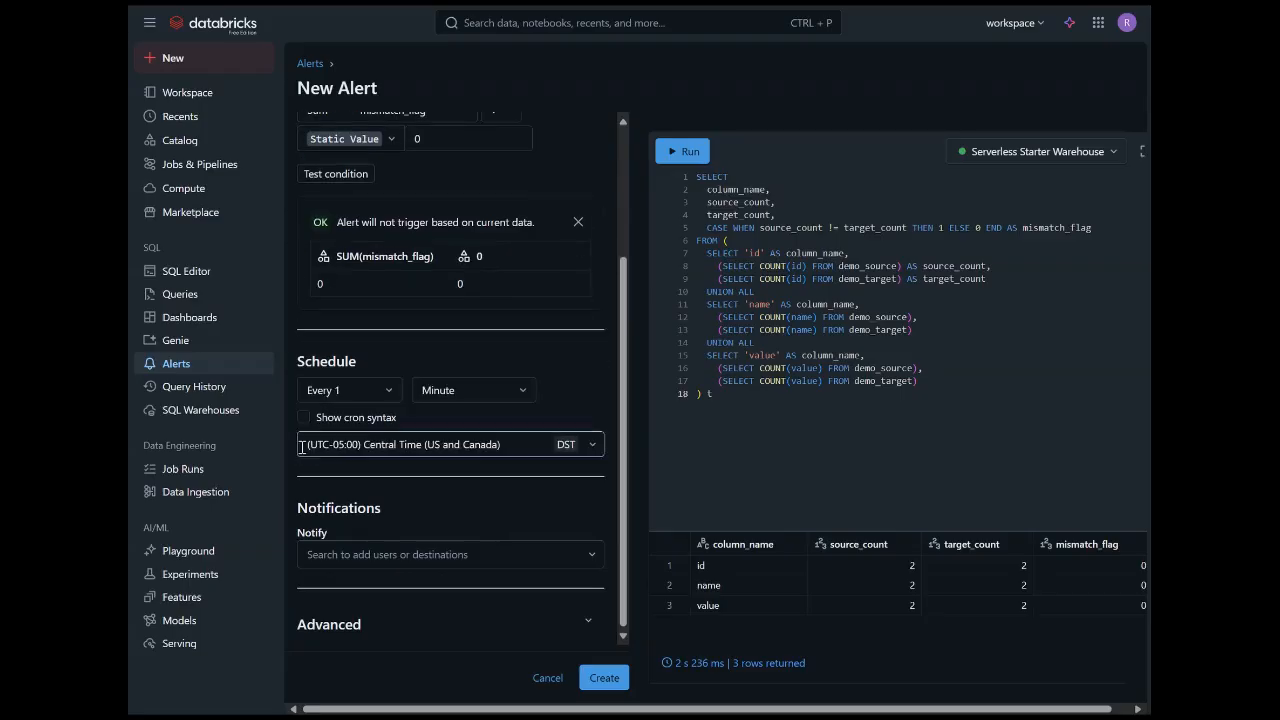
left_click(594, 446)
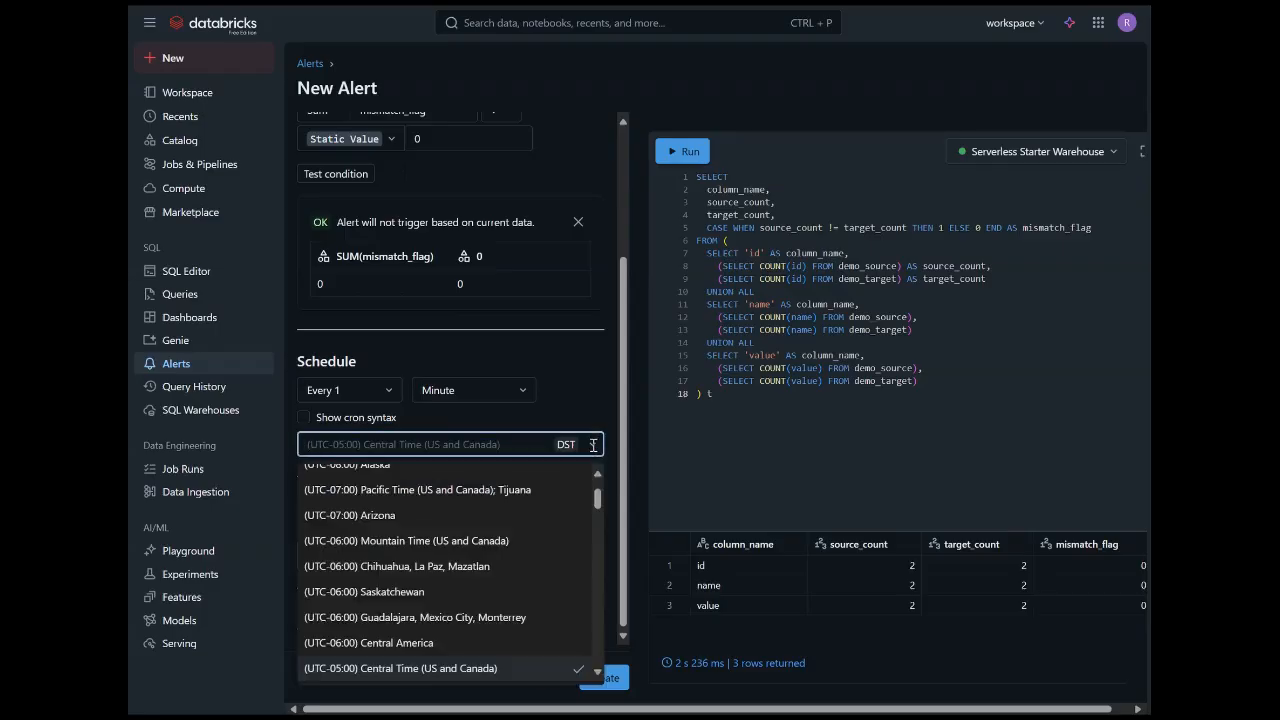
left_click(414, 643)
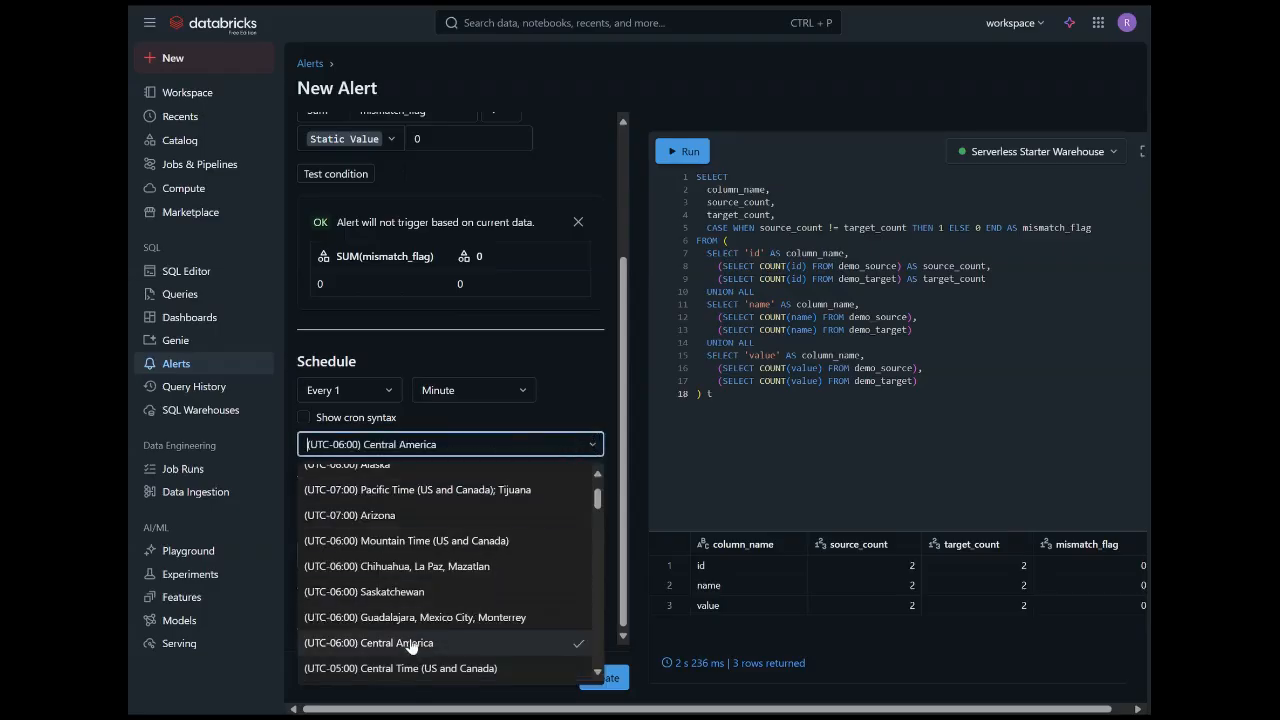
Add the user's e-mail address as the alert's notification recipient.
left_click(426, 554)
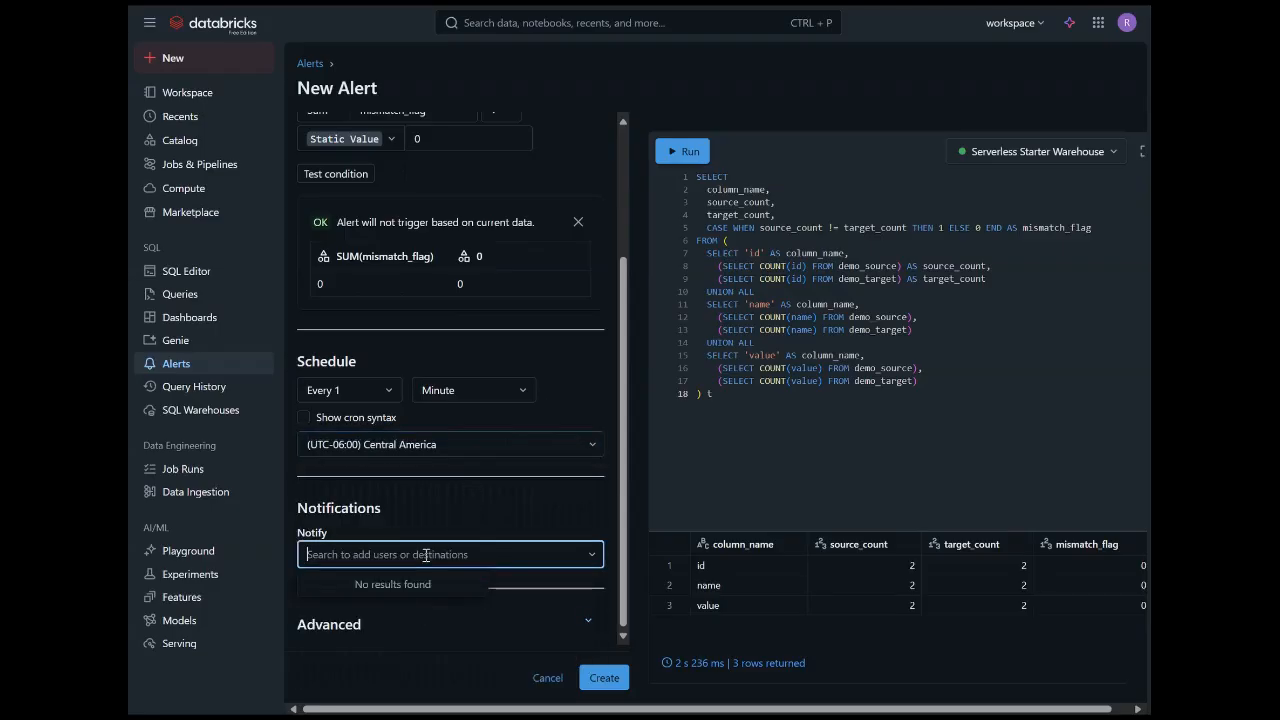
type("ronlesteve")
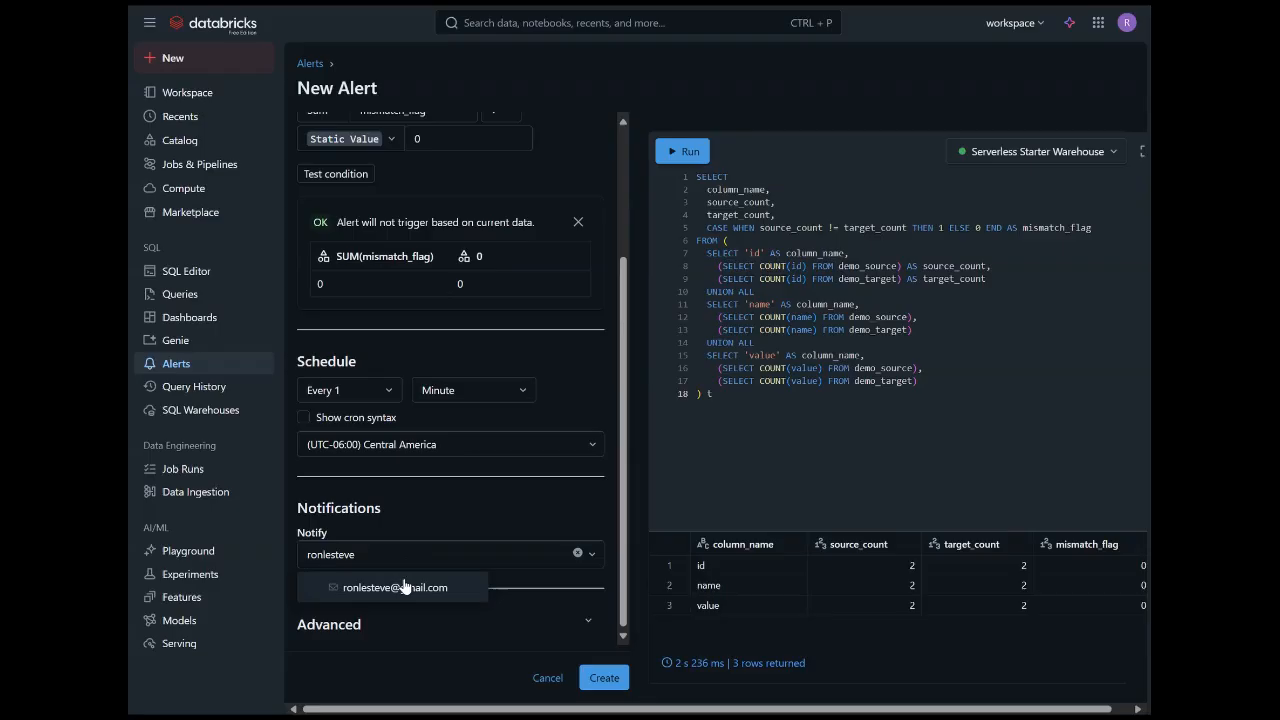
left_click(404, 587)
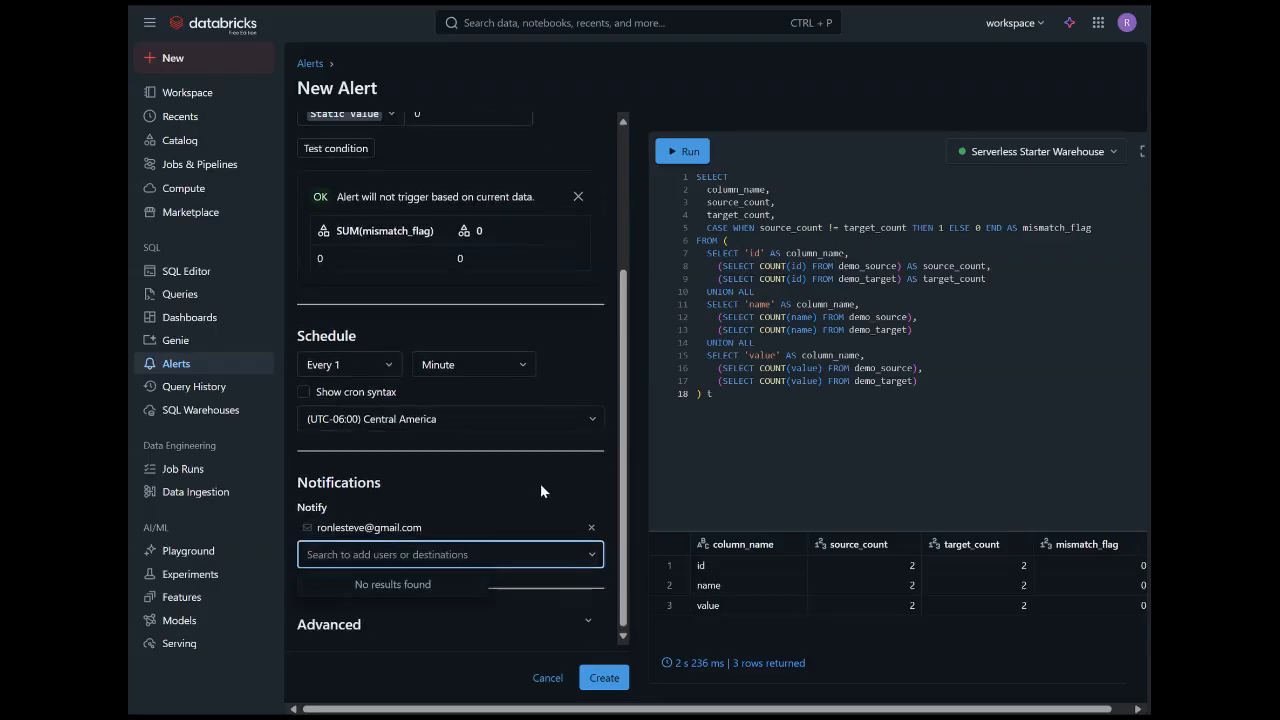
Choose a custom notification template in the advanced settings and paste the Data Mismatch Alert HTML with {{QUERY_RESULT_TABLE}}, {{ALERT_NAME}}, {{ALERT_STATUS}} and query link into its body.
left_click(590, 622)
left_click(592, 624)
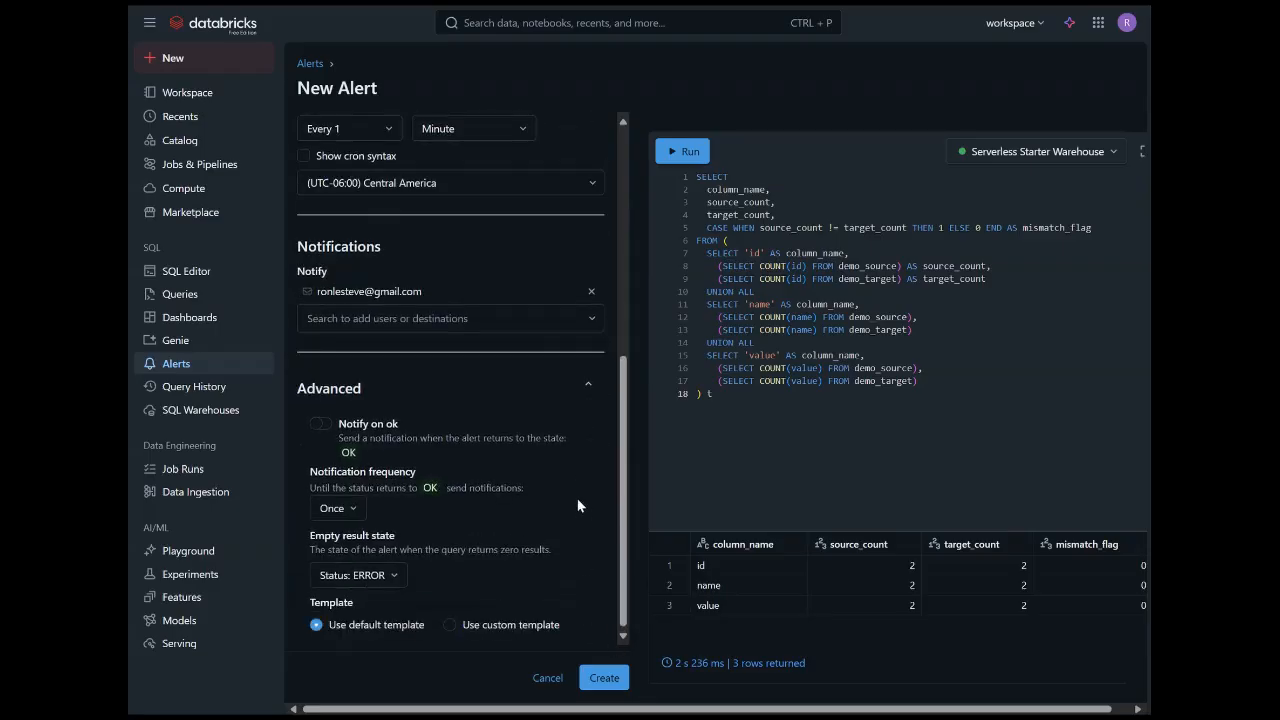
left_click(450, 625)
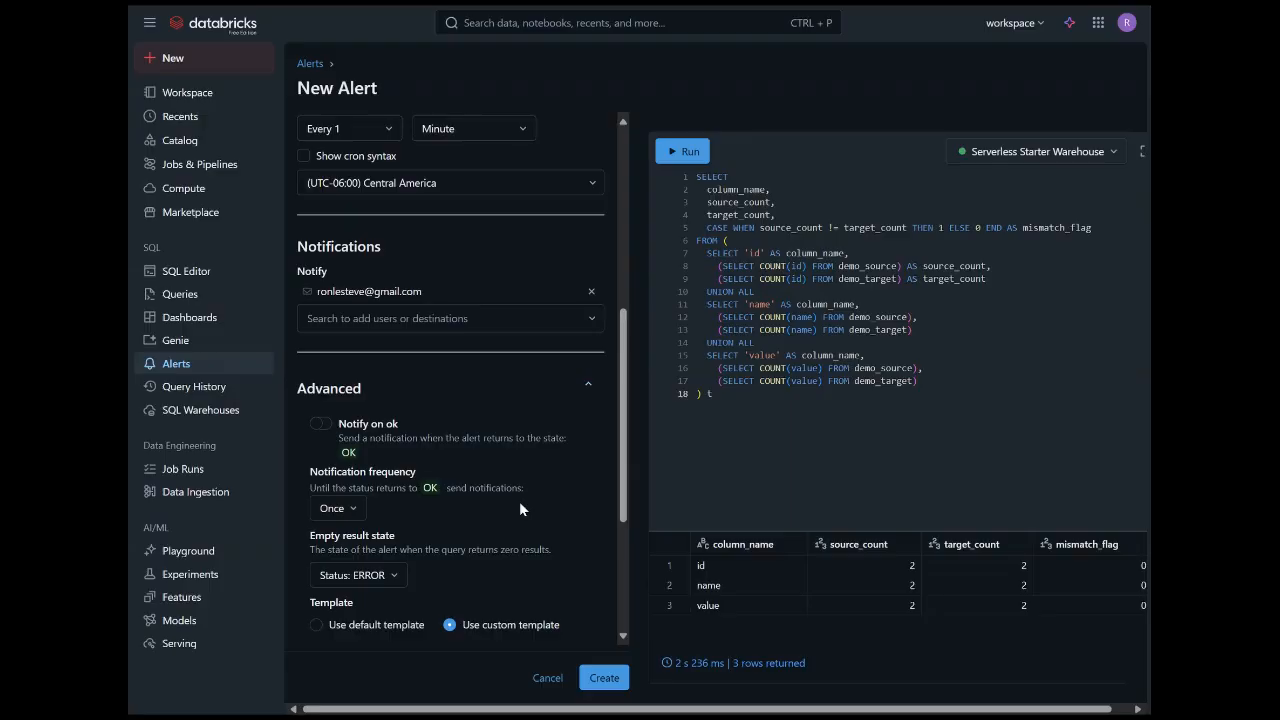
scroll(519, 503, "down", 2)
scroll(519, 510, "down", 1)
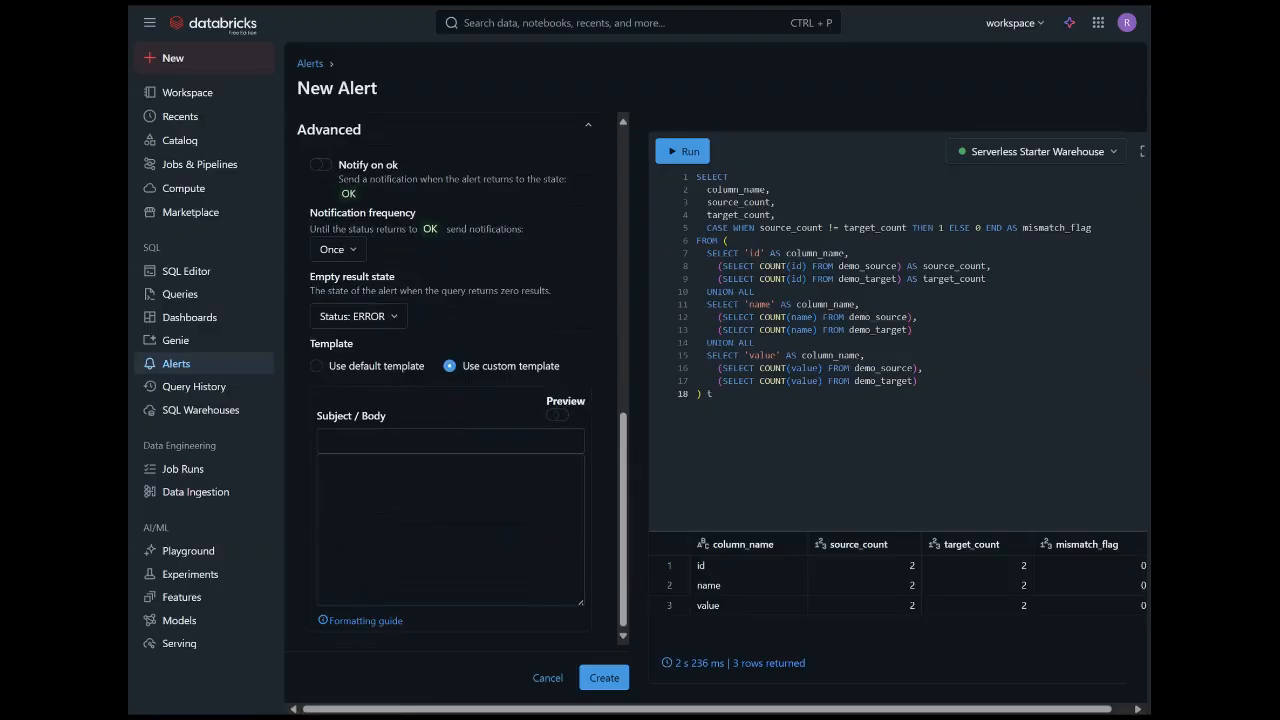
left_click(451, 540)
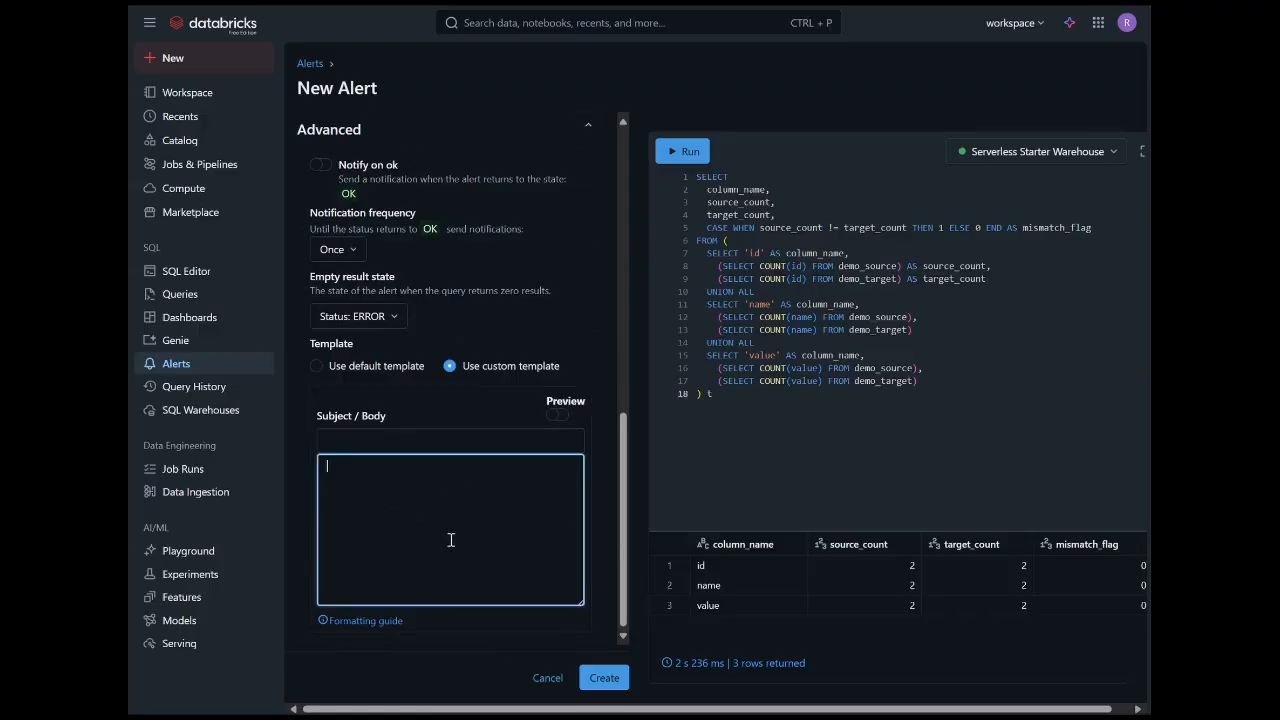
type("<h2>Data Mismatch Alert</h2> <p>The record counts for columns between source and target are:</p>  <!-- This inserts the HTML table from the alert query result --> {{QUERY_RESULT_TABLE}}  <p>Alert Name: {{ALERT_NAME}}</p> <p>Status: {{ALERT_STATUS}}</p> <p>View query: <a href=\"{{QUERY_URL}}\"> {{QUERY_NAME}}</a></p>")
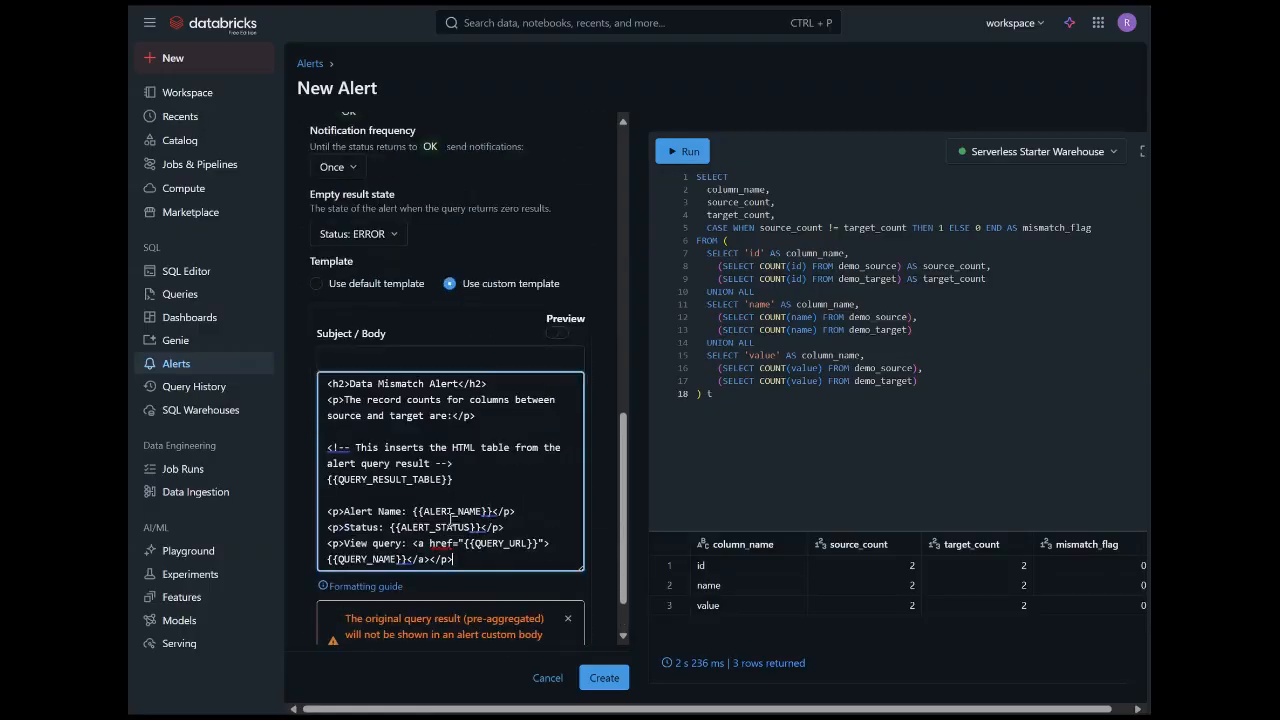
left_click(559, 335)
left_click(561, 335)
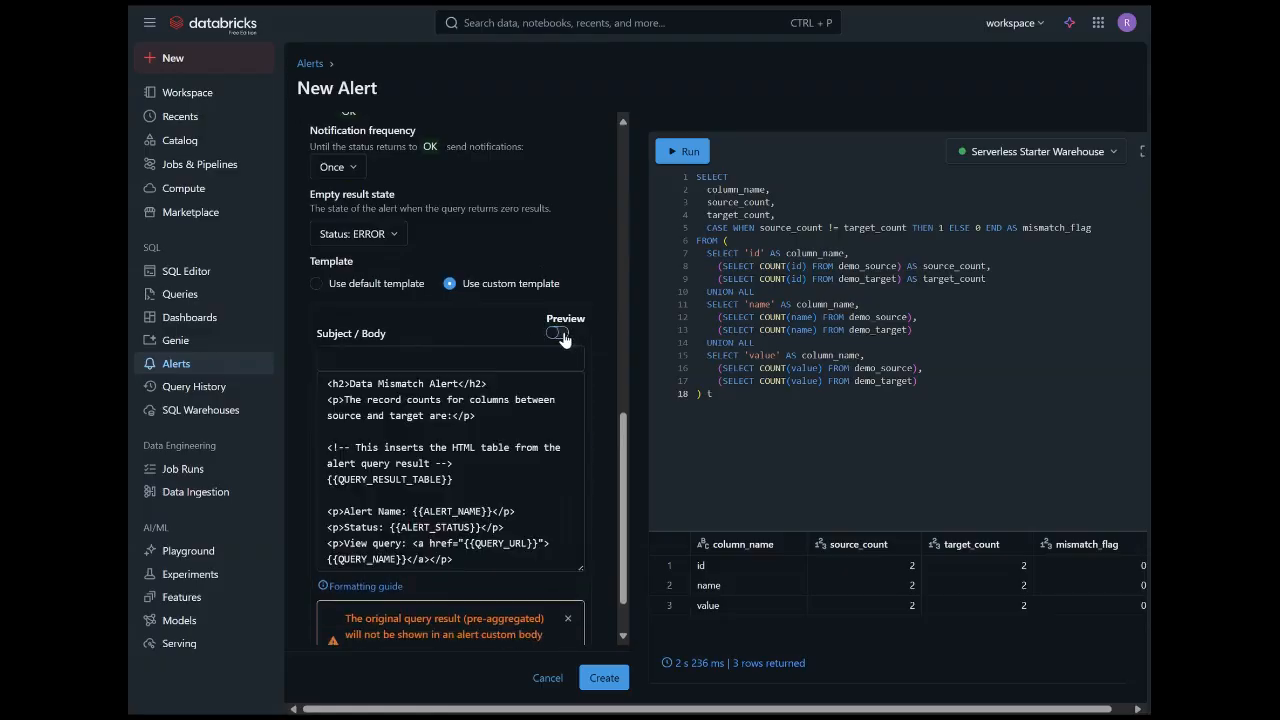
Create the alert in a workspace folder under the name Data Mismatch Alert.
left_click(615, 680)
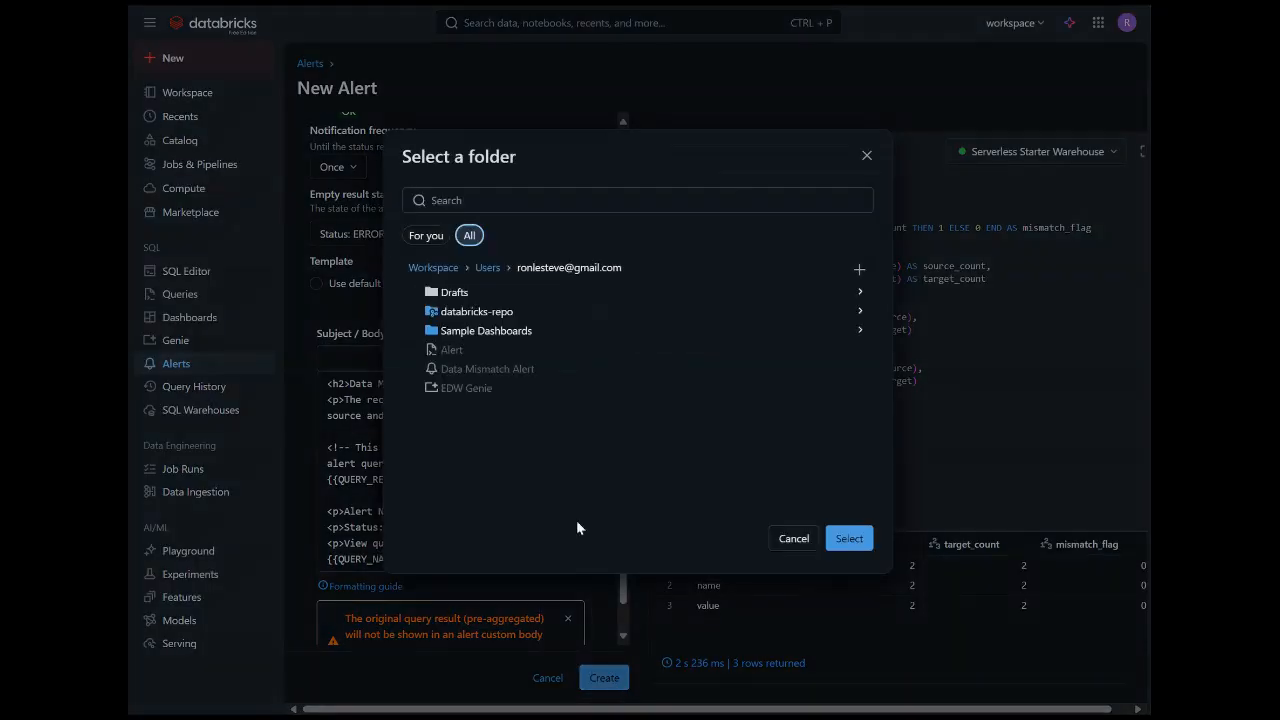
left_click(540, 317)
left_click(849, 538)
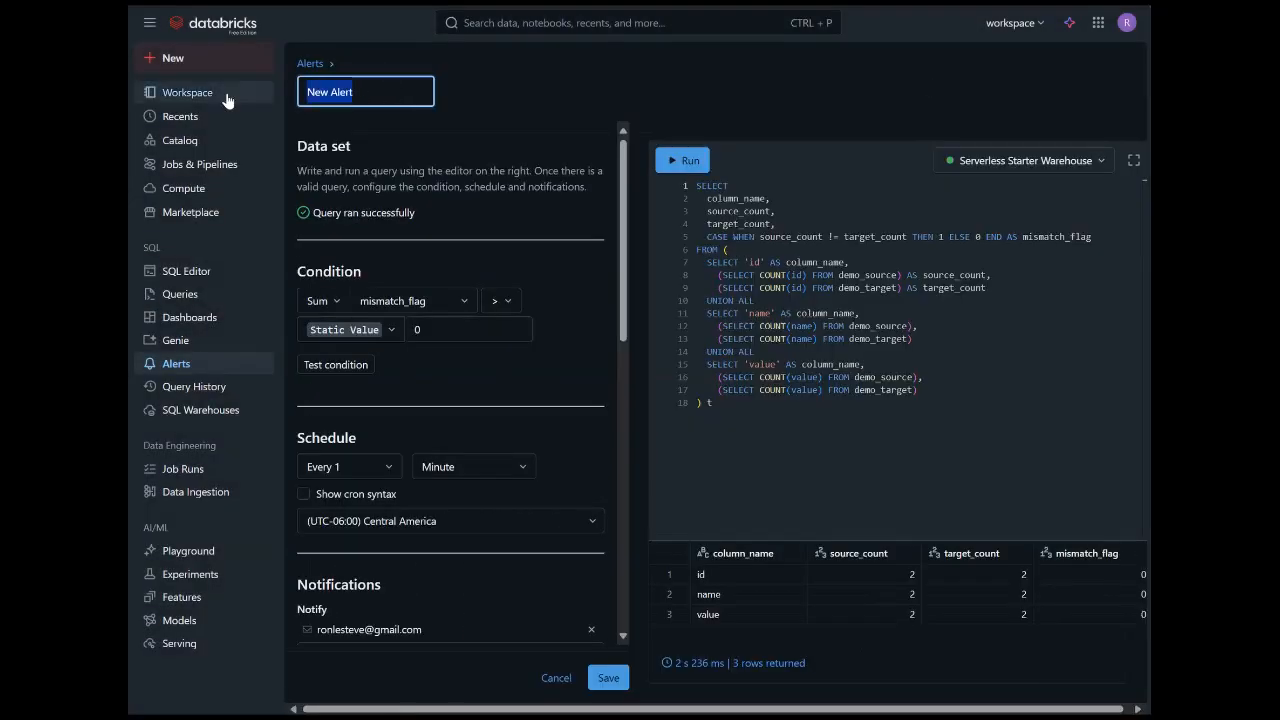
type("Data Mismatch Alert")
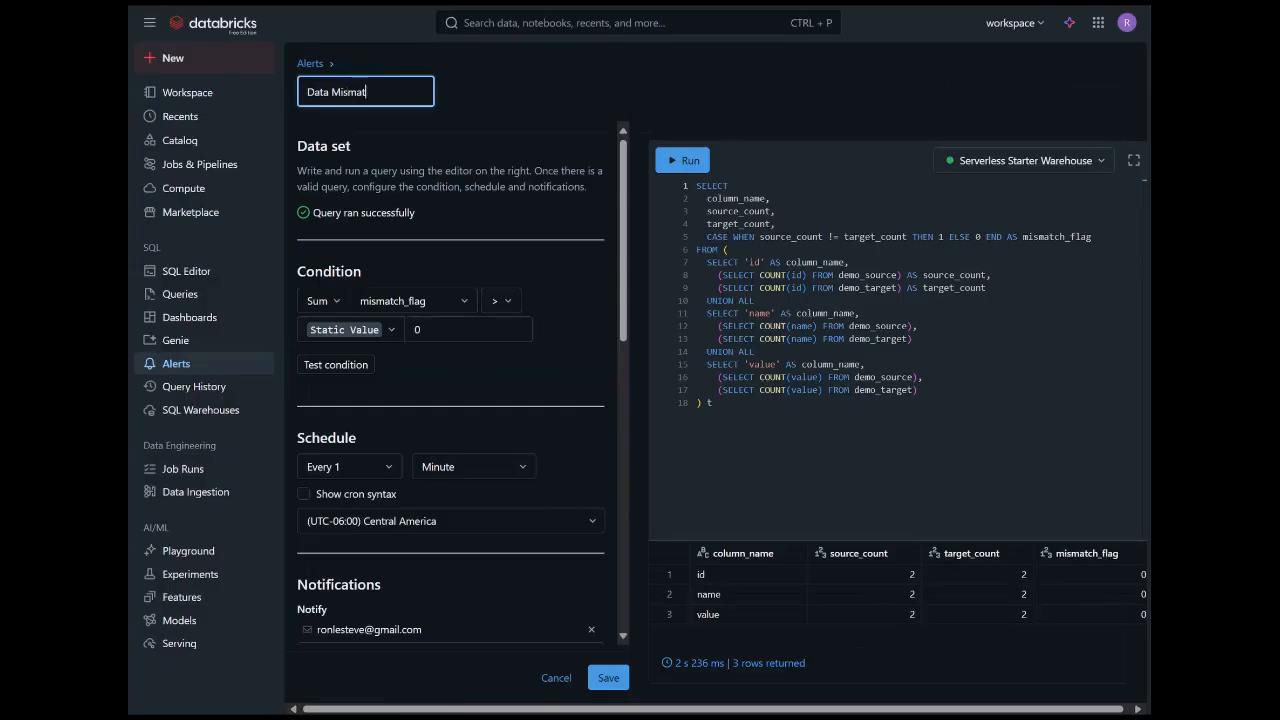
left_click(608, 677)
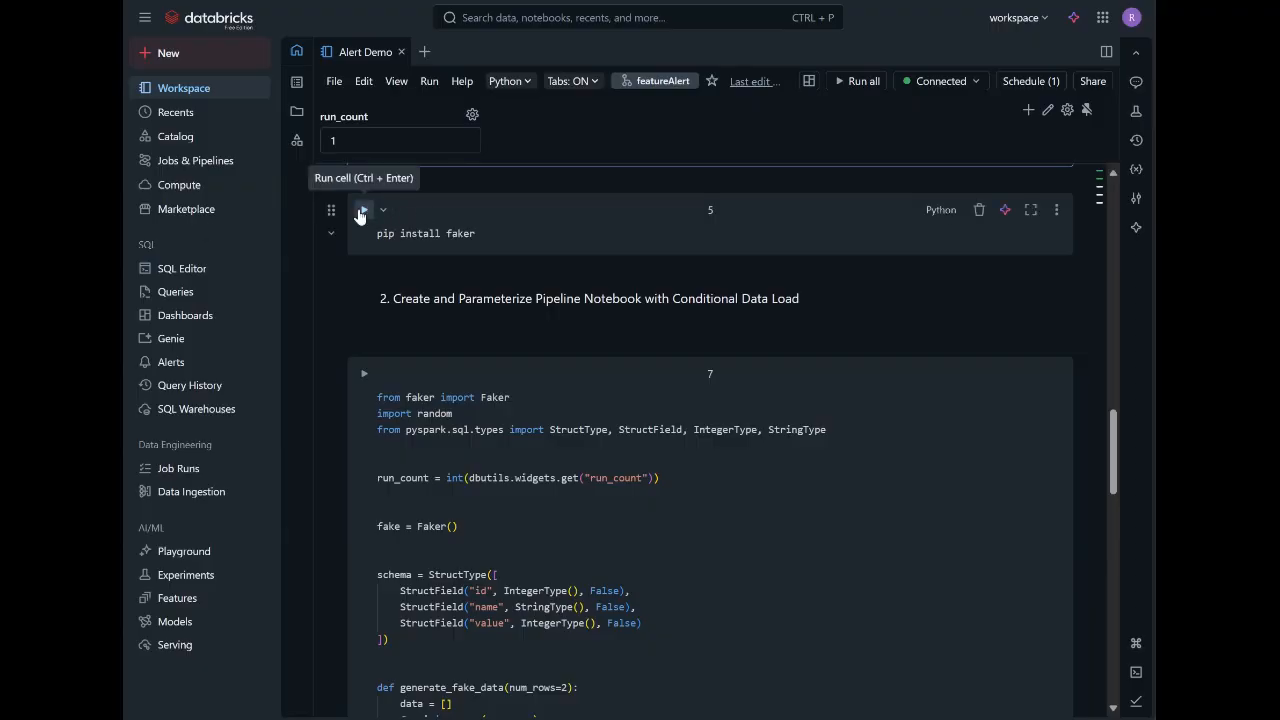
In the Alert Demo notebook, run the pip install faker cell and the conditional data load cell 7 with run_count 1.
left_click(364, 210)
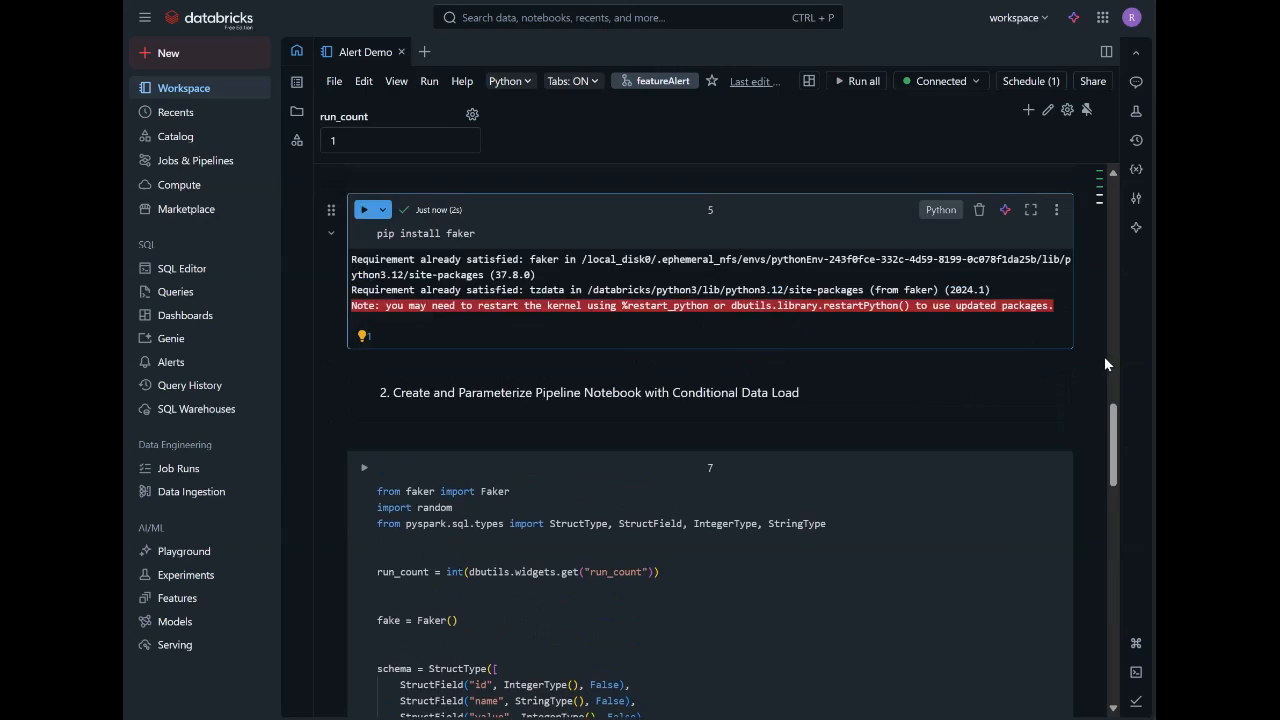
left_click_drag(1117, 418, 1137, 481)
scroll(1140, 487, "down", 3)
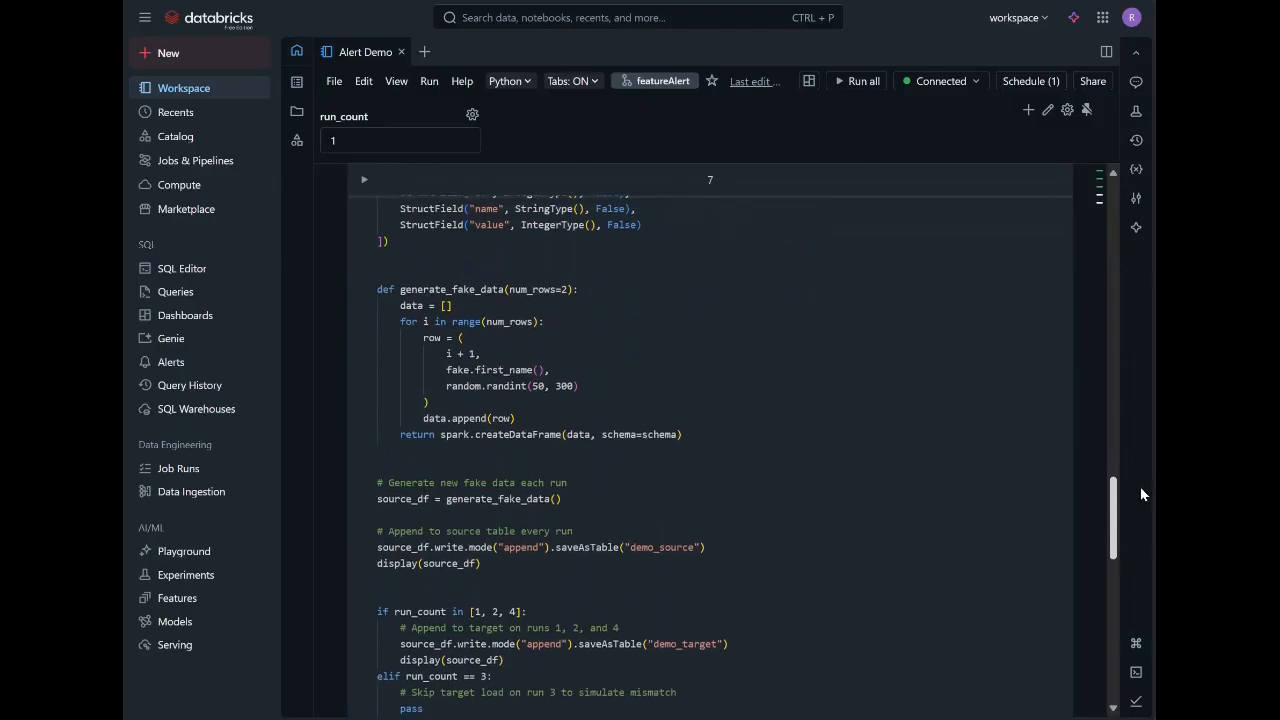
scroll(1144, 490, "up", 3)
scroll(1144, 487, "up", 4)
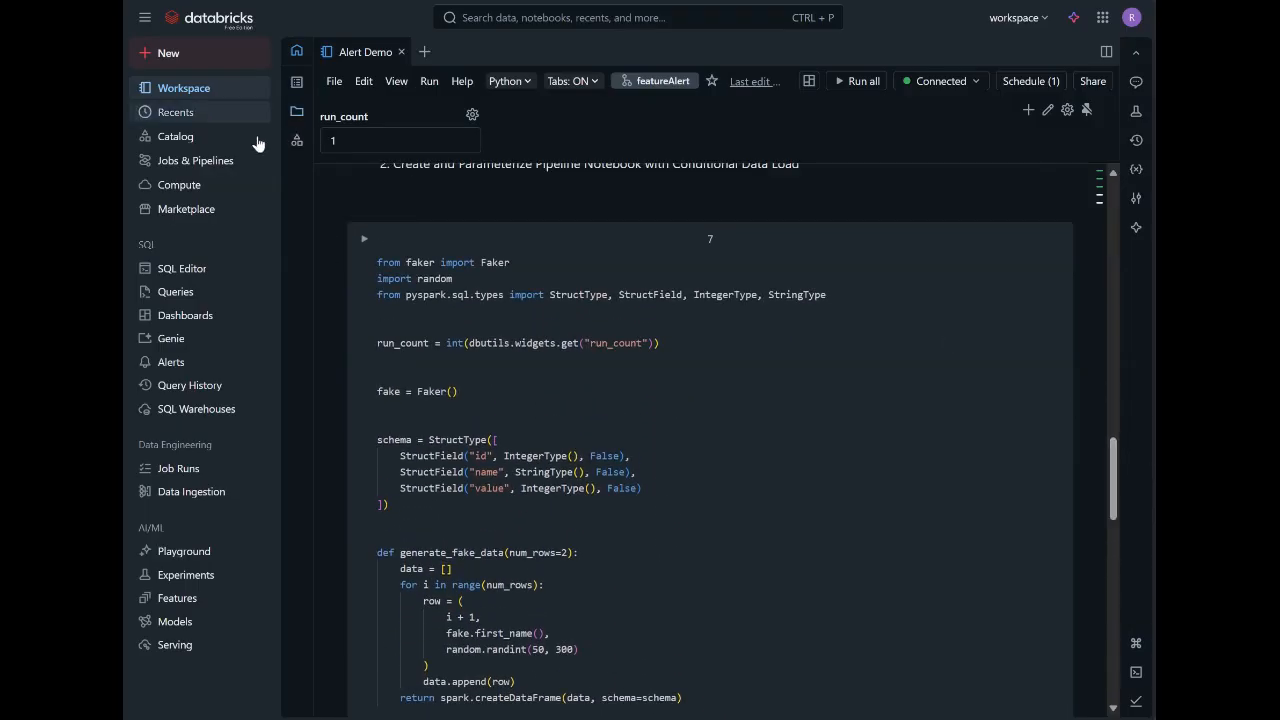
left_click(363, 239)
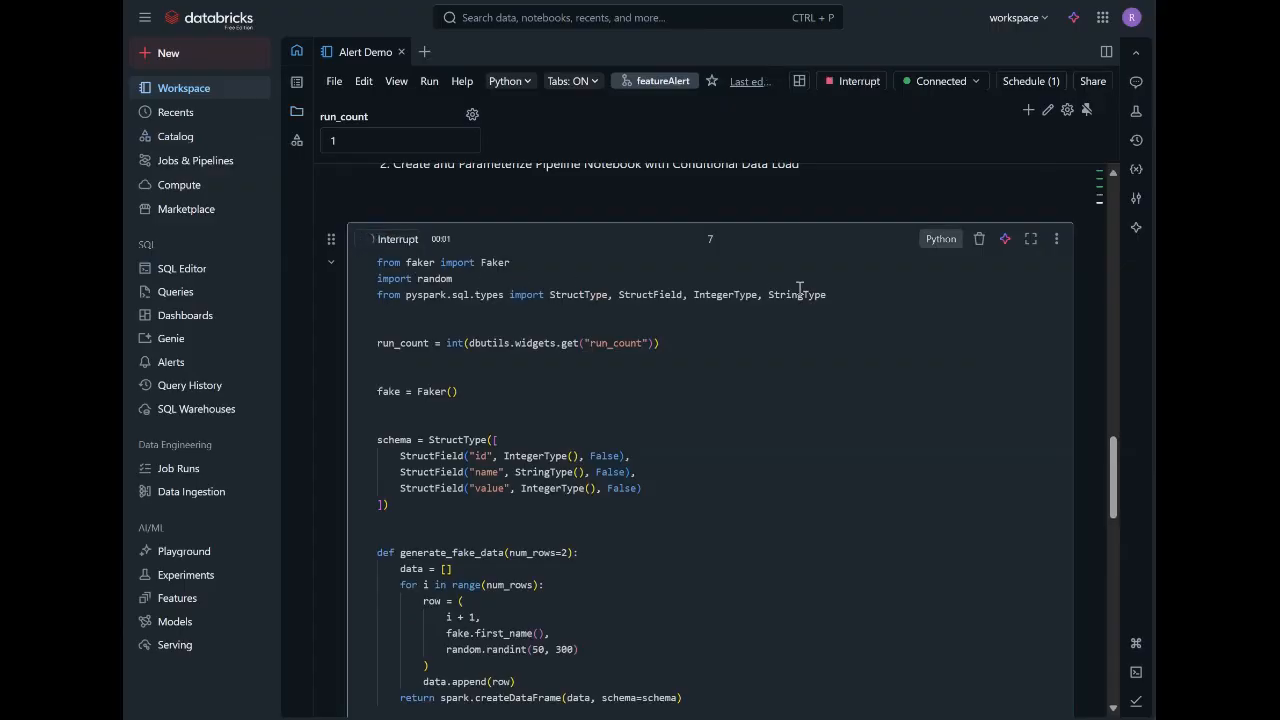
mouse_move(800, 293)
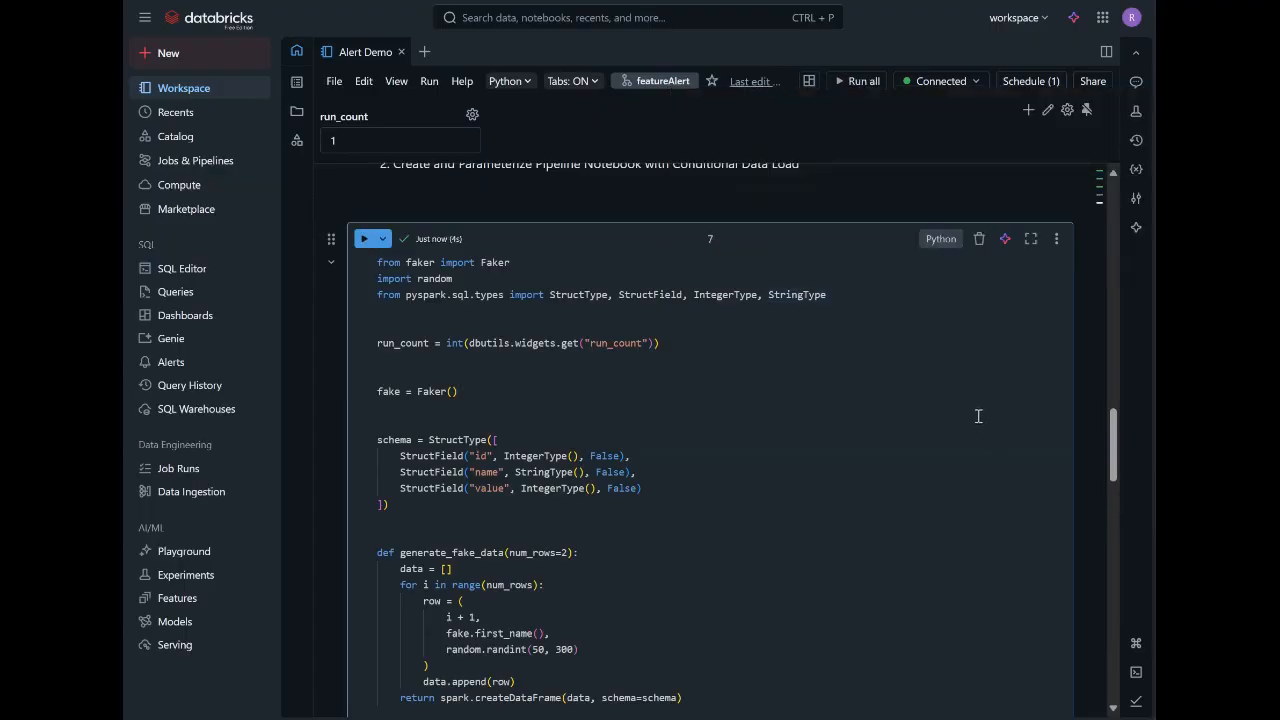
Run the Source to Target Count Query in cell 9 for the first load and view its result table.
scroll(978, 416, "down", 3)
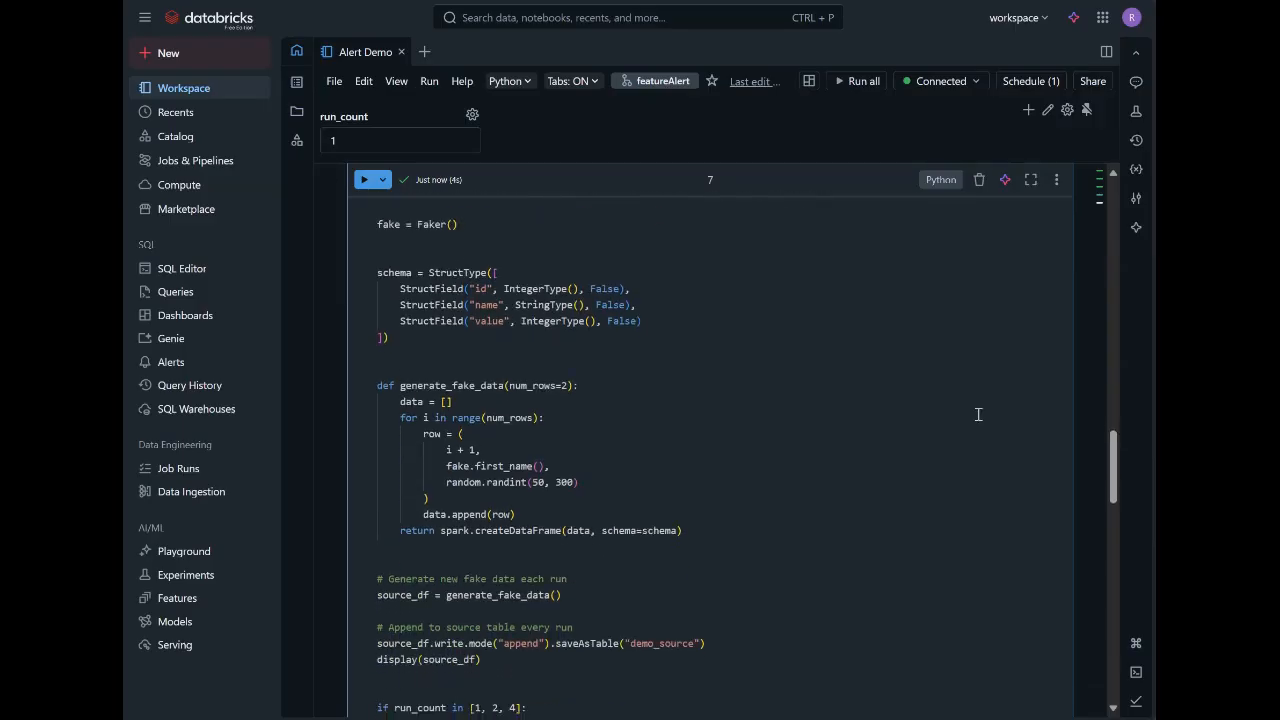
scroll(978, 414, "down", 6)
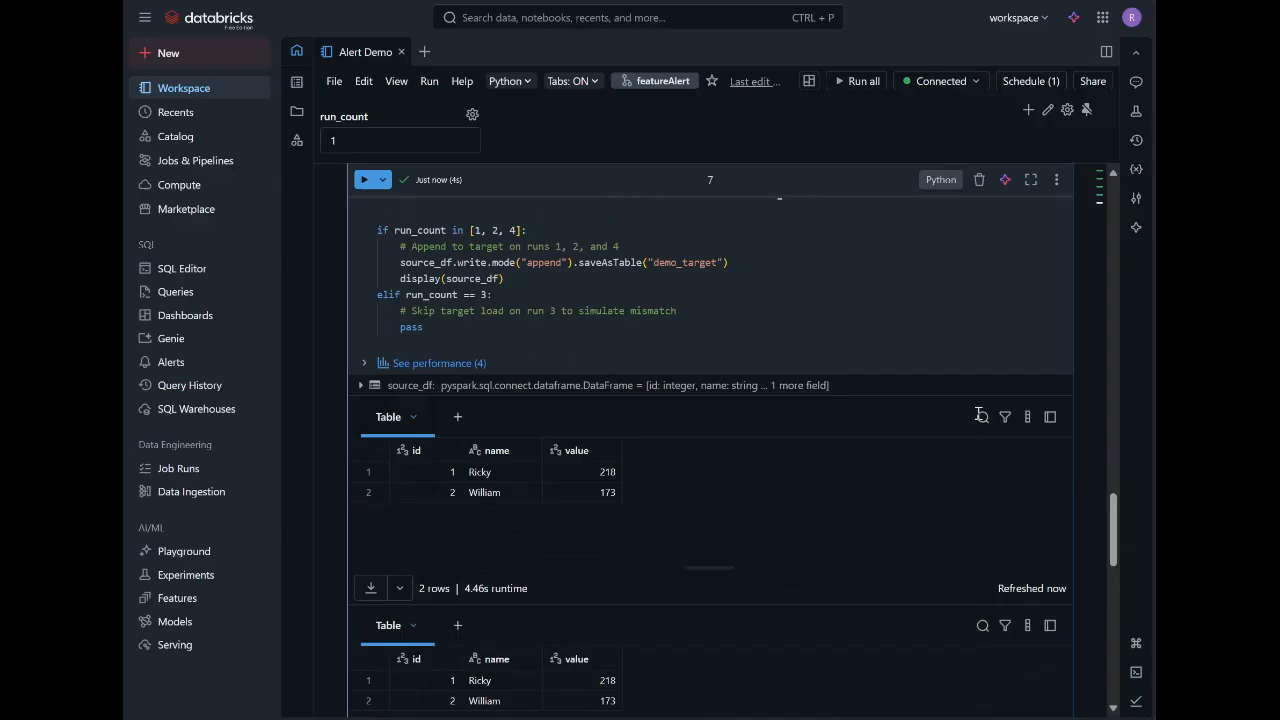
scroll(978, 416, "down", 3)
scroll(977, 418, "down", 3)
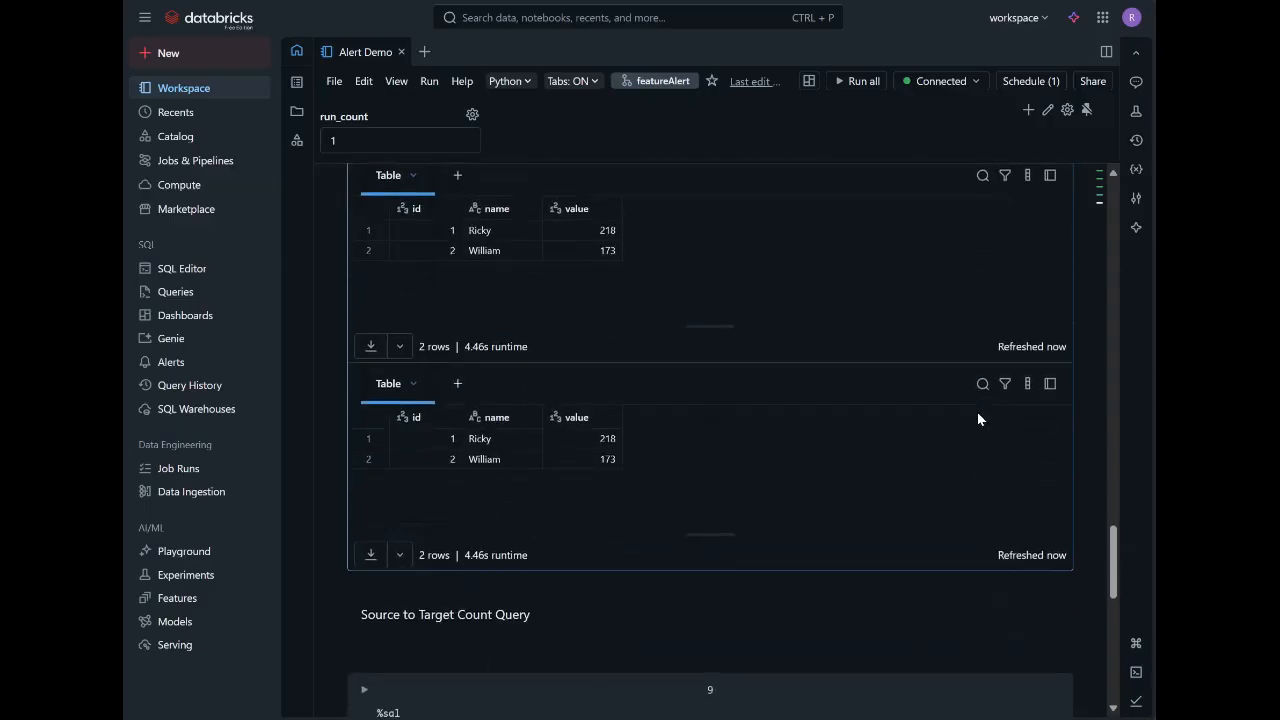
scroll(977, 418, "down", 5)
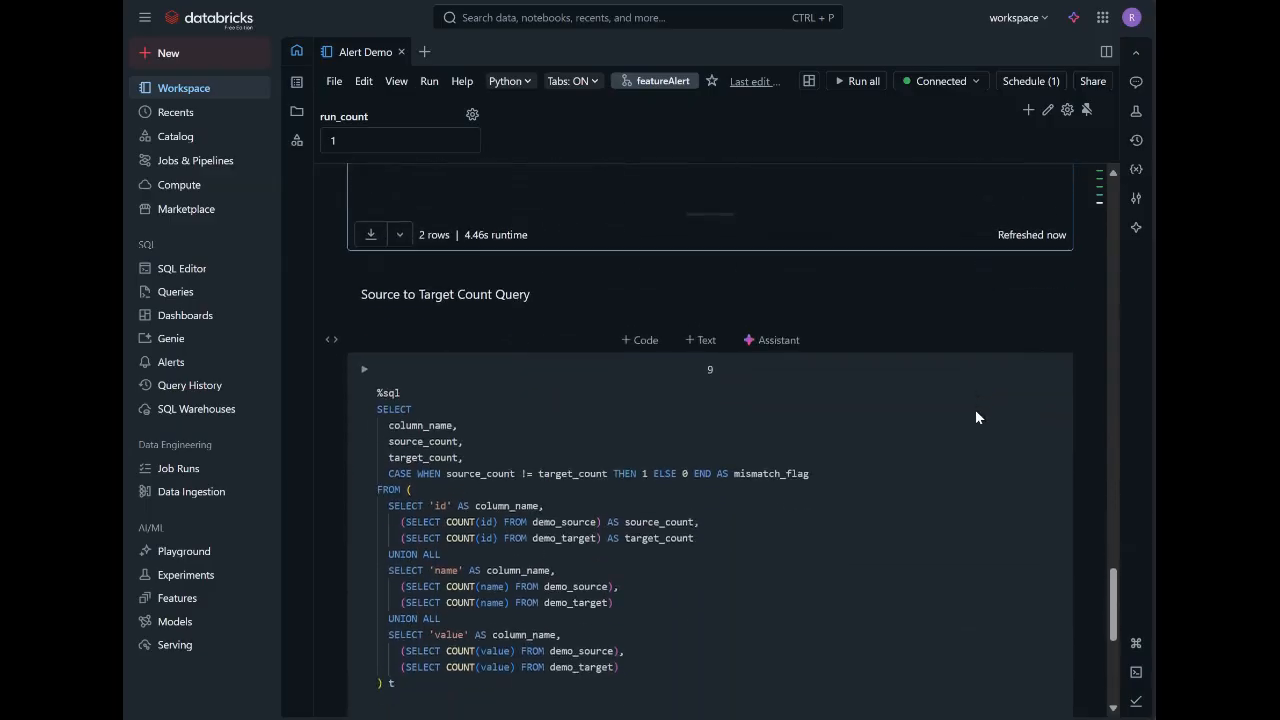
left_click(367, 368)
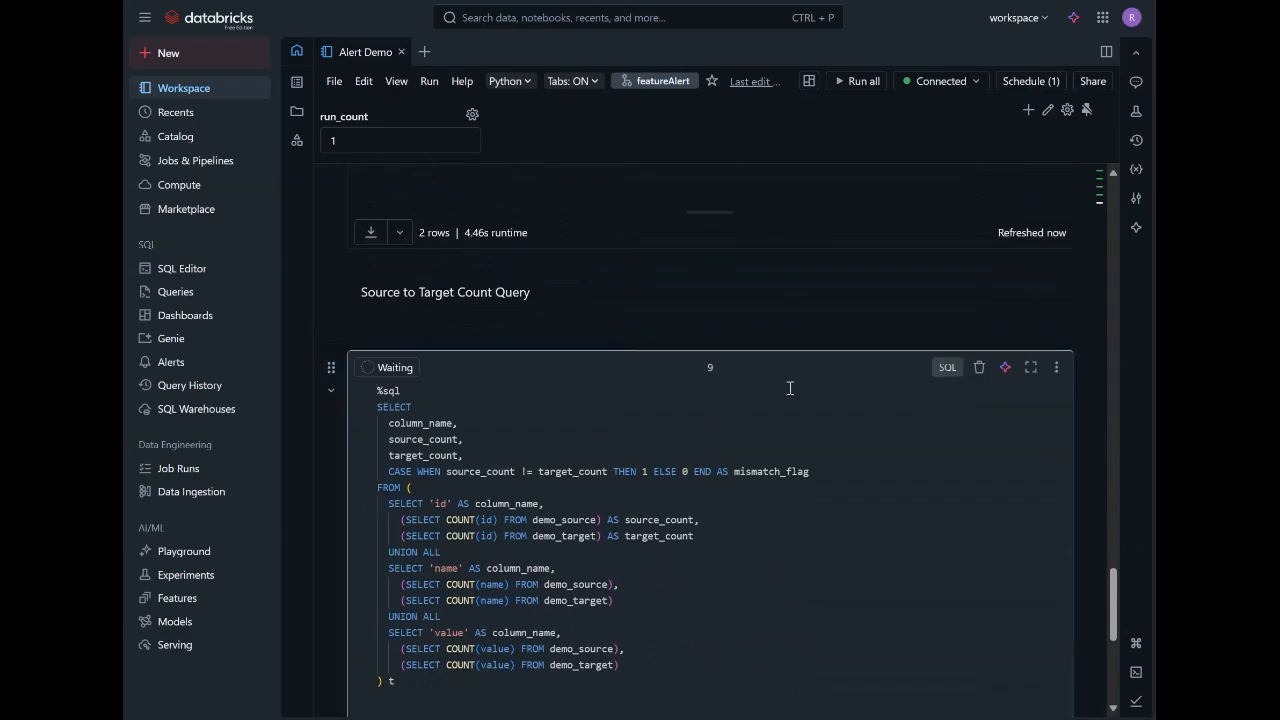
scroll(832, 270, "down", 1)
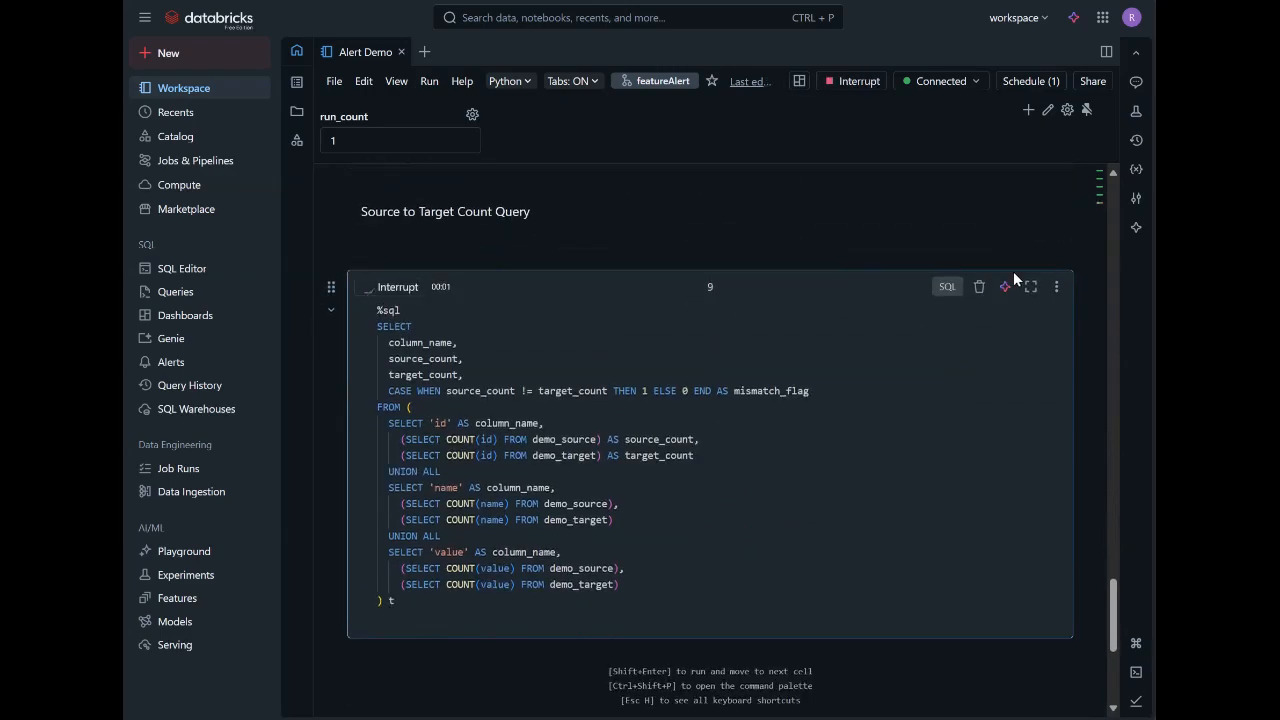
scroll(1066, 264, "down", 2)
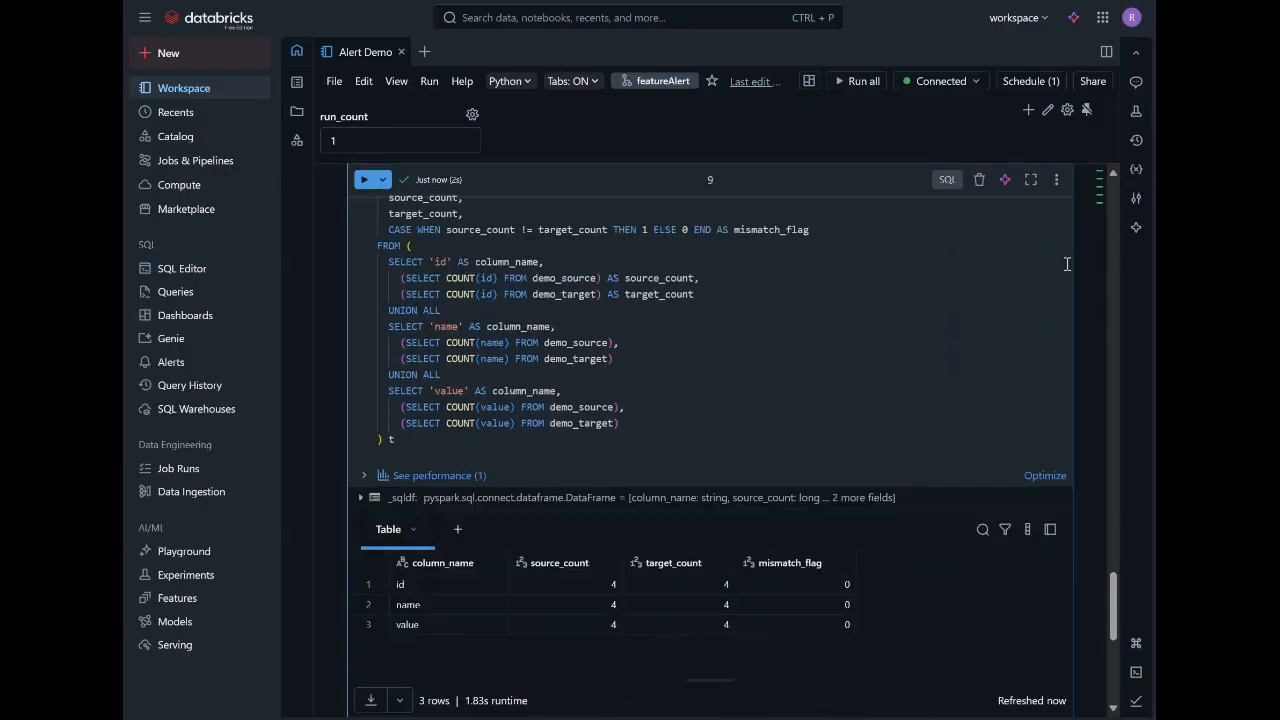
Set the notebook's run_count parameter to 2 to rerun the conditional data load.
scroll(1067, 264, "up", 1)
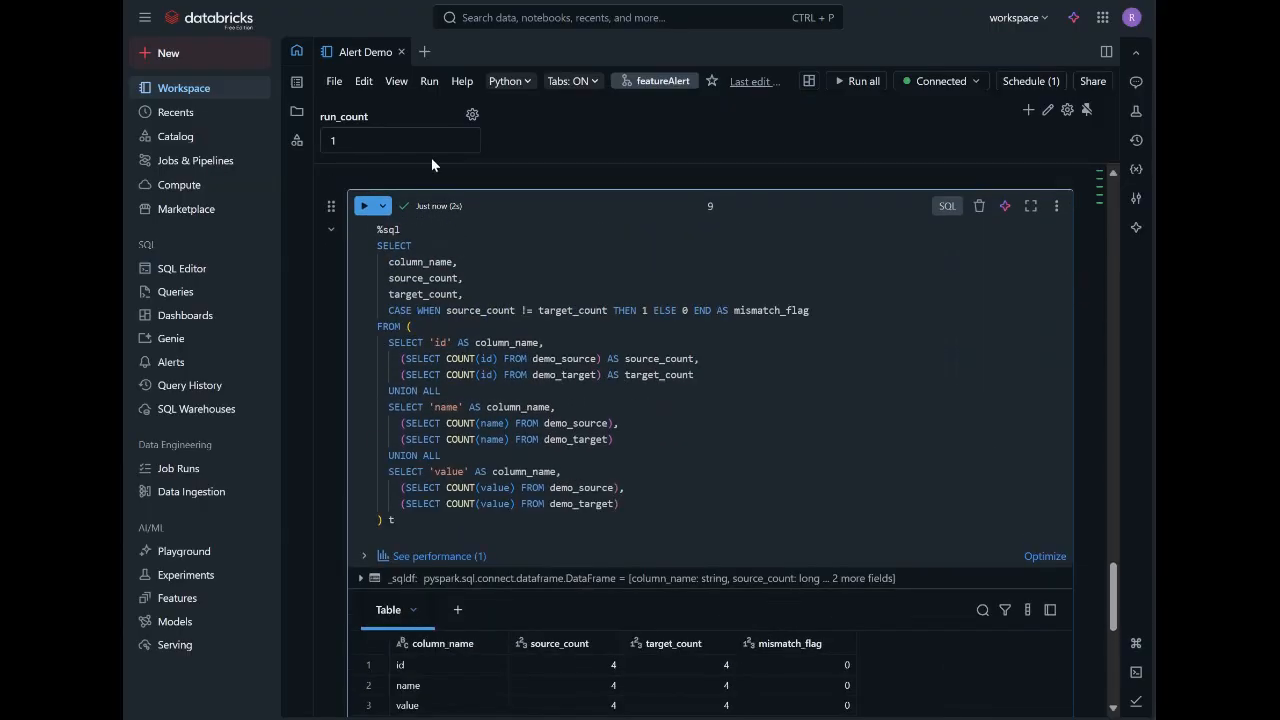
left_click(361, 140)
key("BackSpace")
type("2")
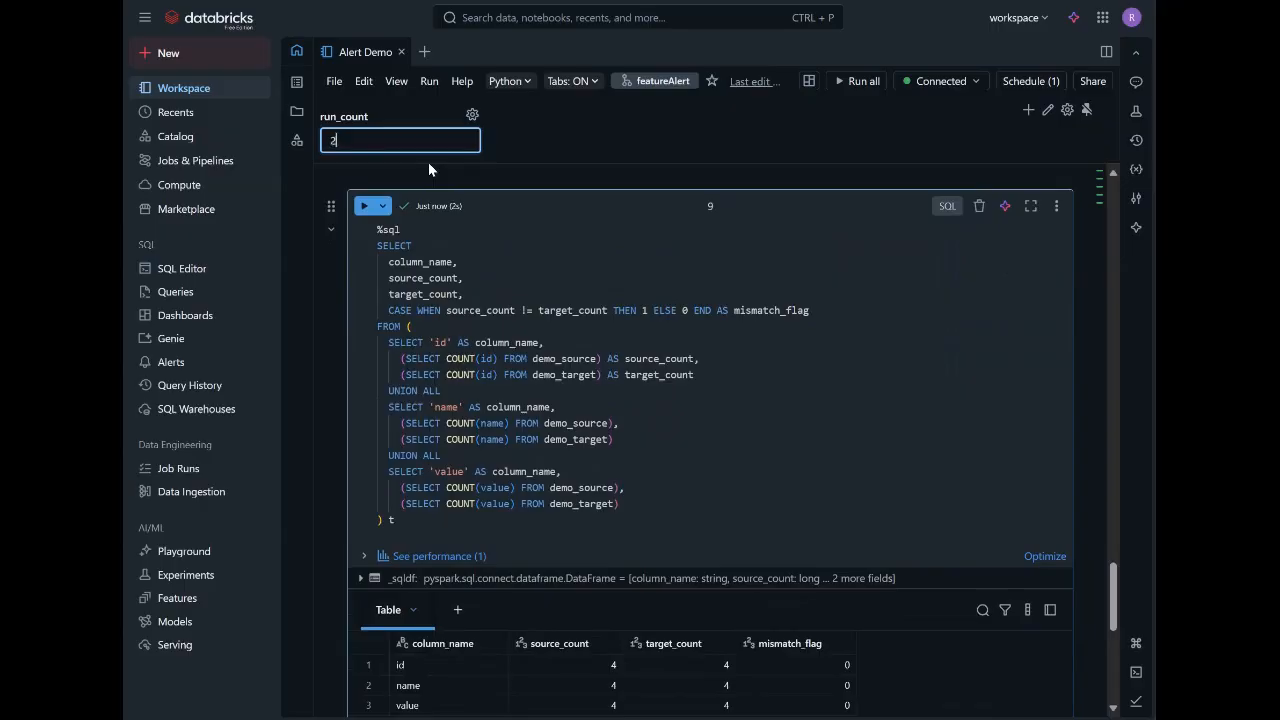
left_click(549, 118)
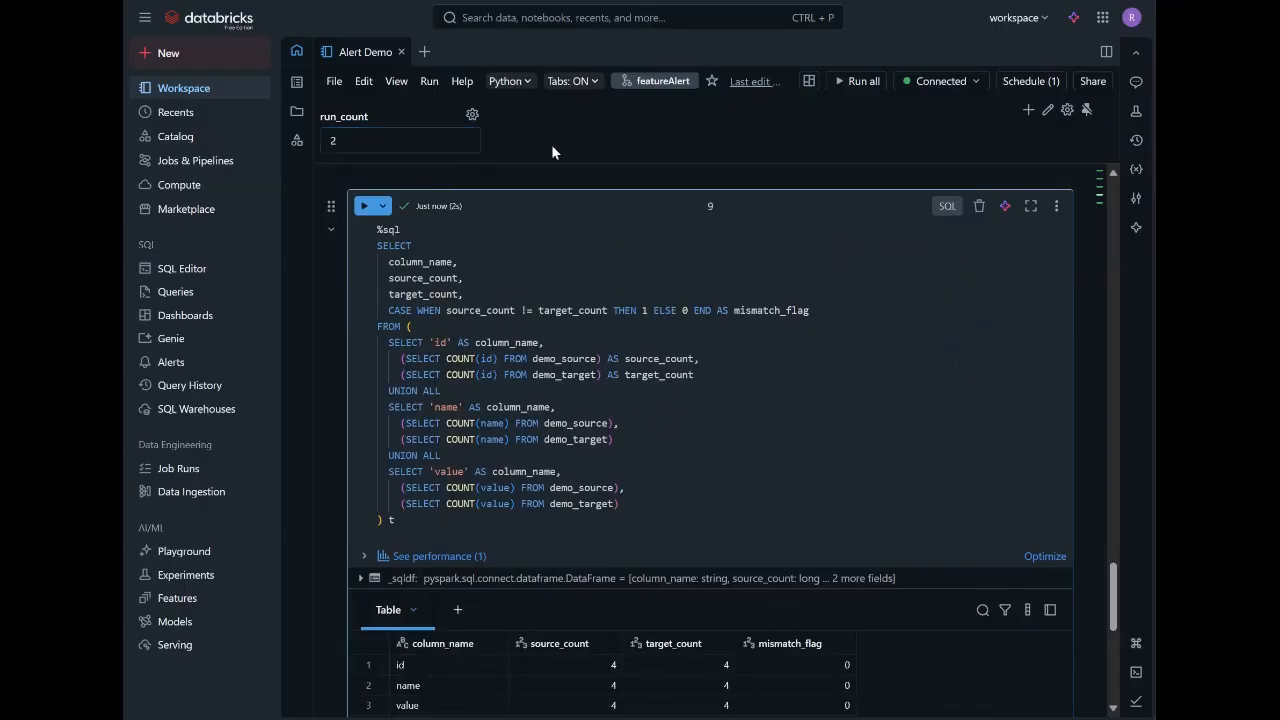
Check the rows loaded by cell 7 with run_count 2 and rerun the source-to-target count query.
scroll(891, 359, "up", 8)
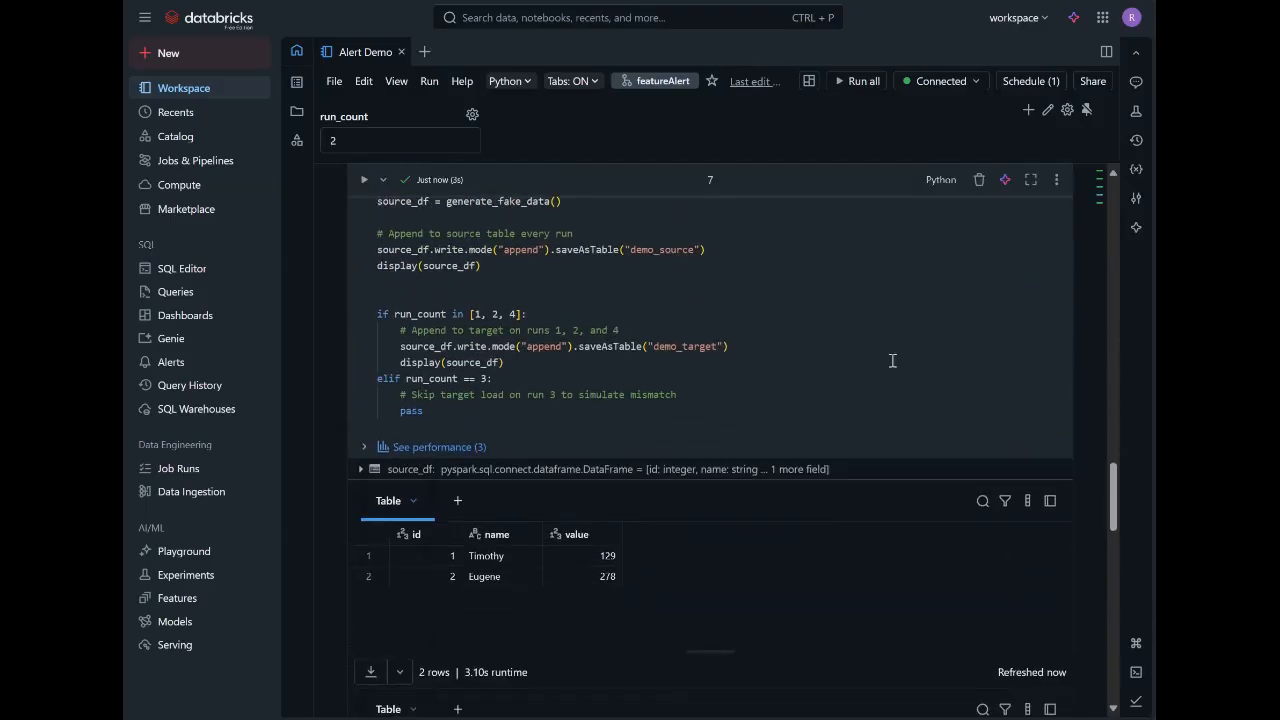
scroll(893, 360, "down", 4)
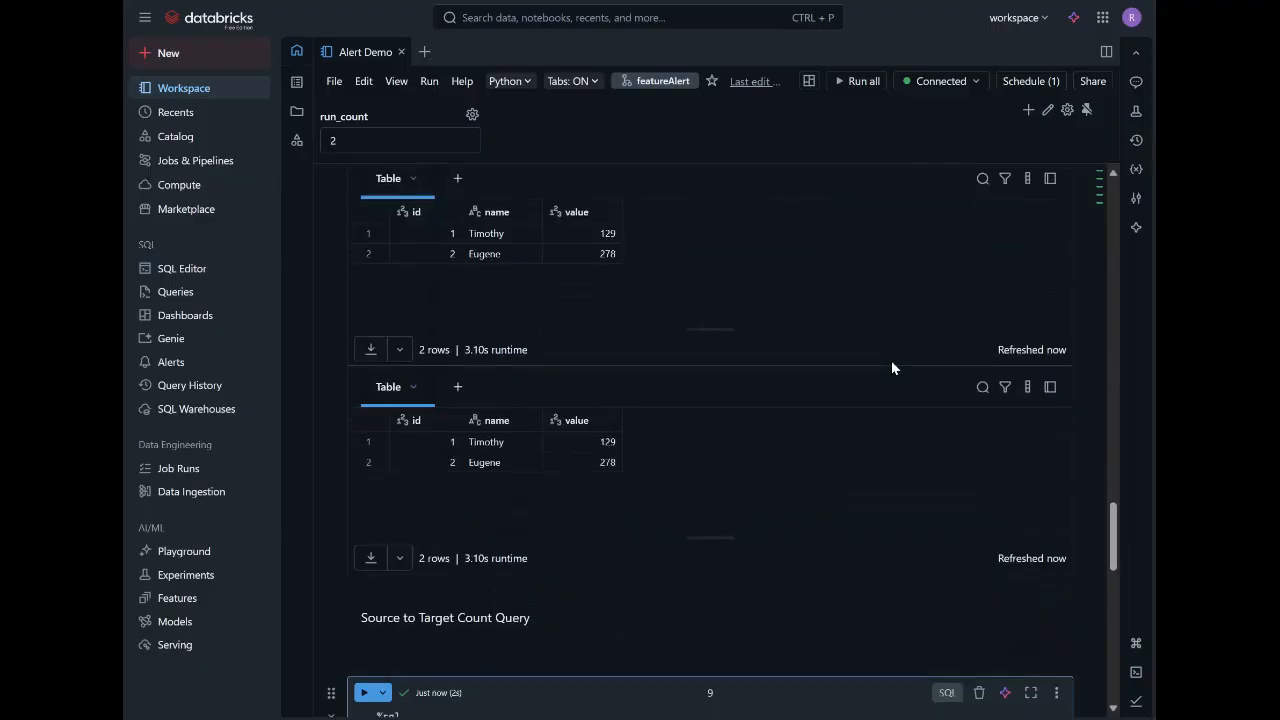
scroll(891, 360, "down", 4)
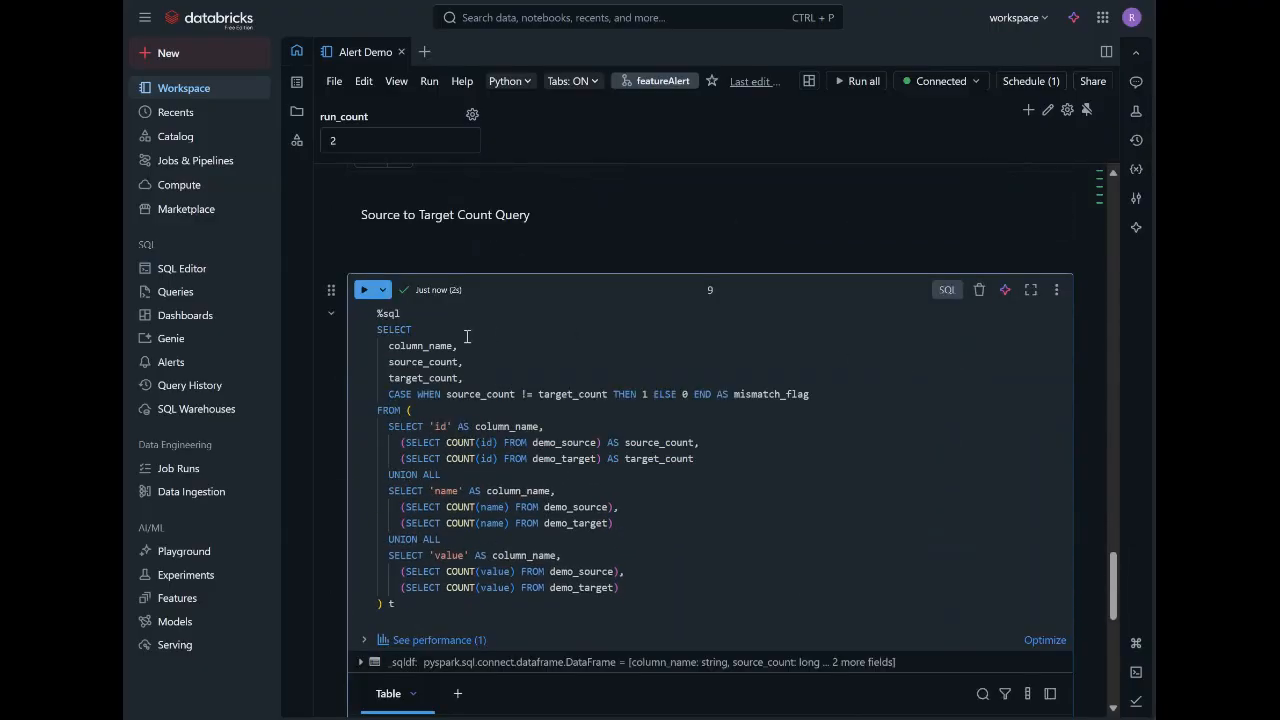
left_click(363, 290)
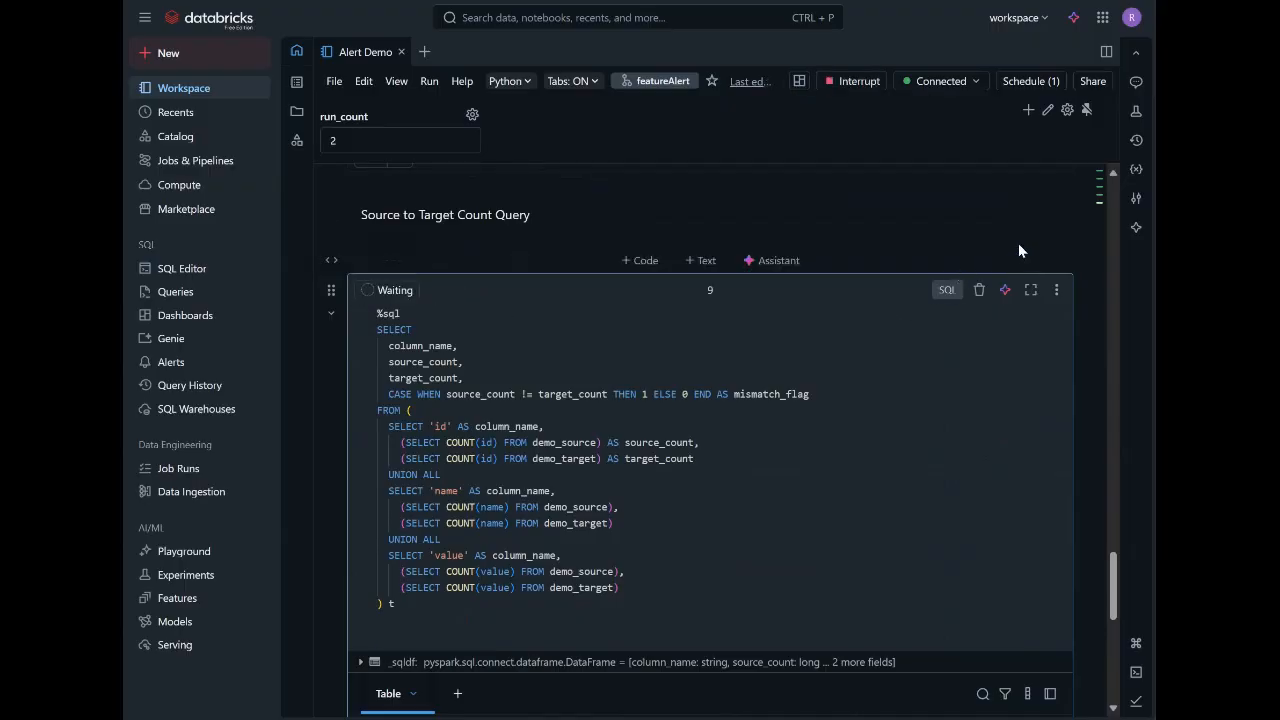
scroll(1020, 245, "down", 1)
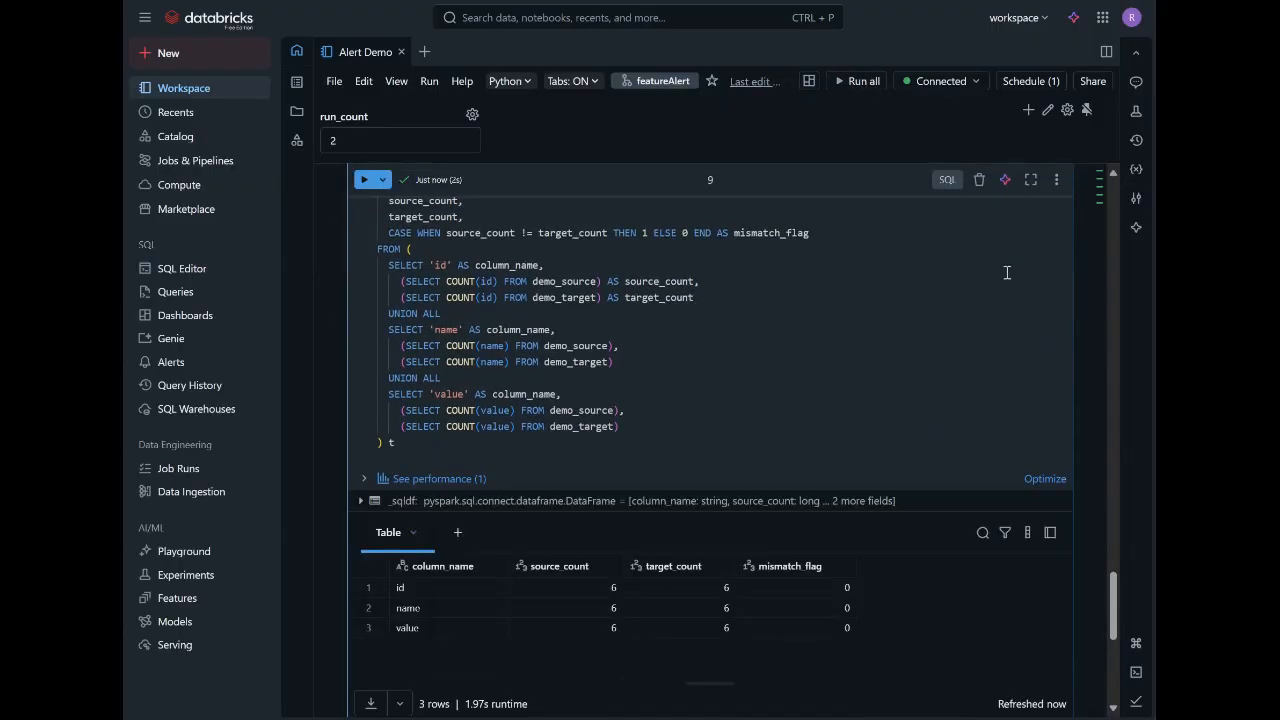
Set the run_count parameter to 3 to rerun the load with the target append skipped.
scroll(750, 230, "up", 1)
left_click(400, 140)
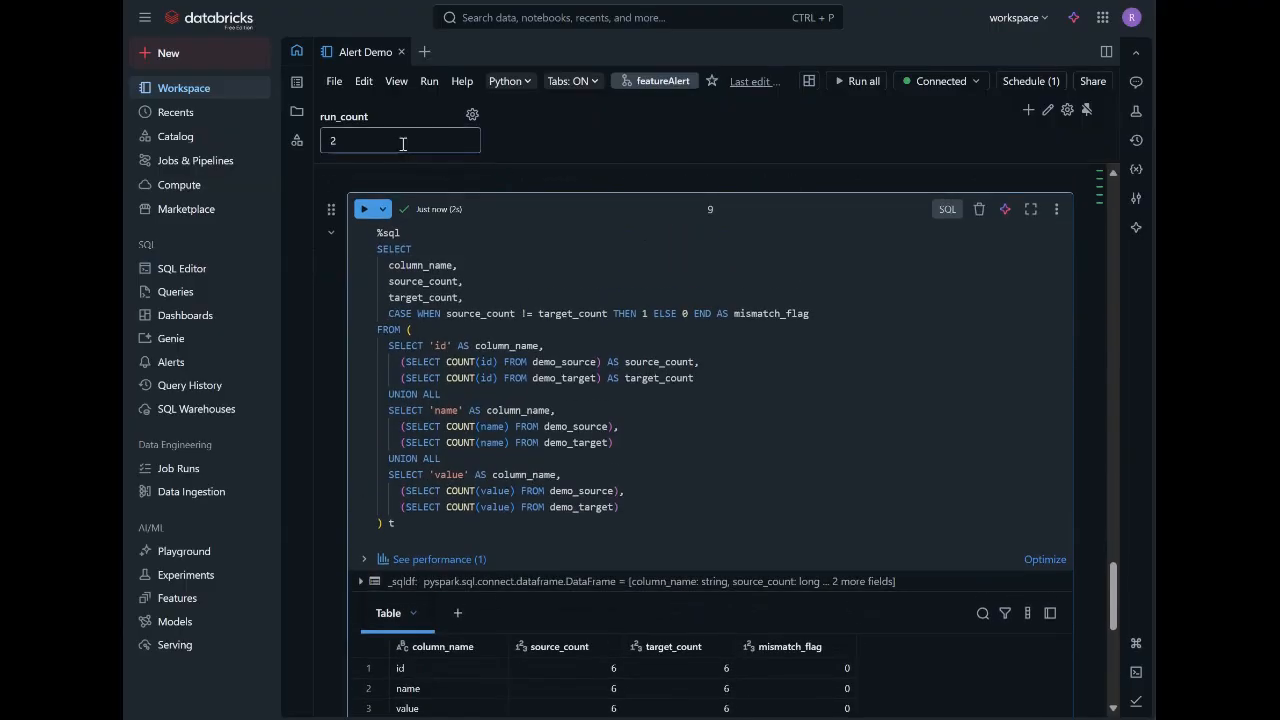
key("BackSpace")
type("3")
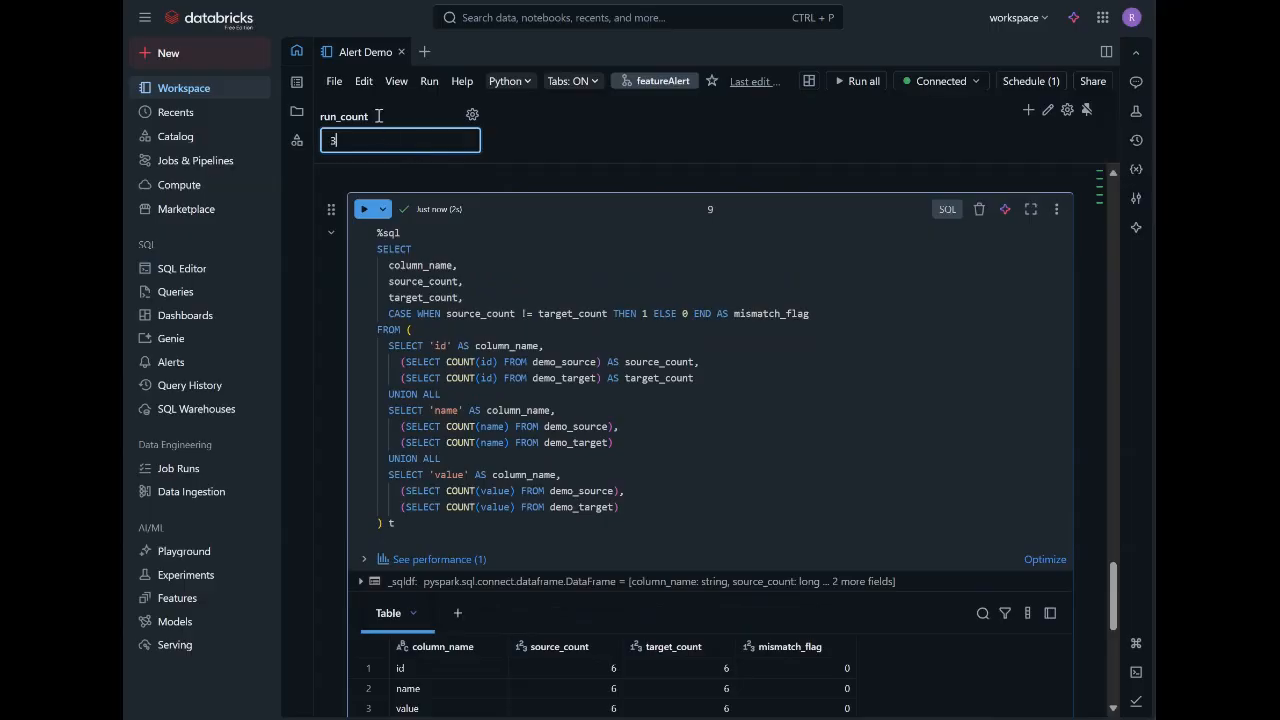
left_click(567, 128)
Check cell 7's source-only output for run_count 3 and rerun the count query in cell 9 on the mismatched tables.
scroll(704, 290, "up", 10)
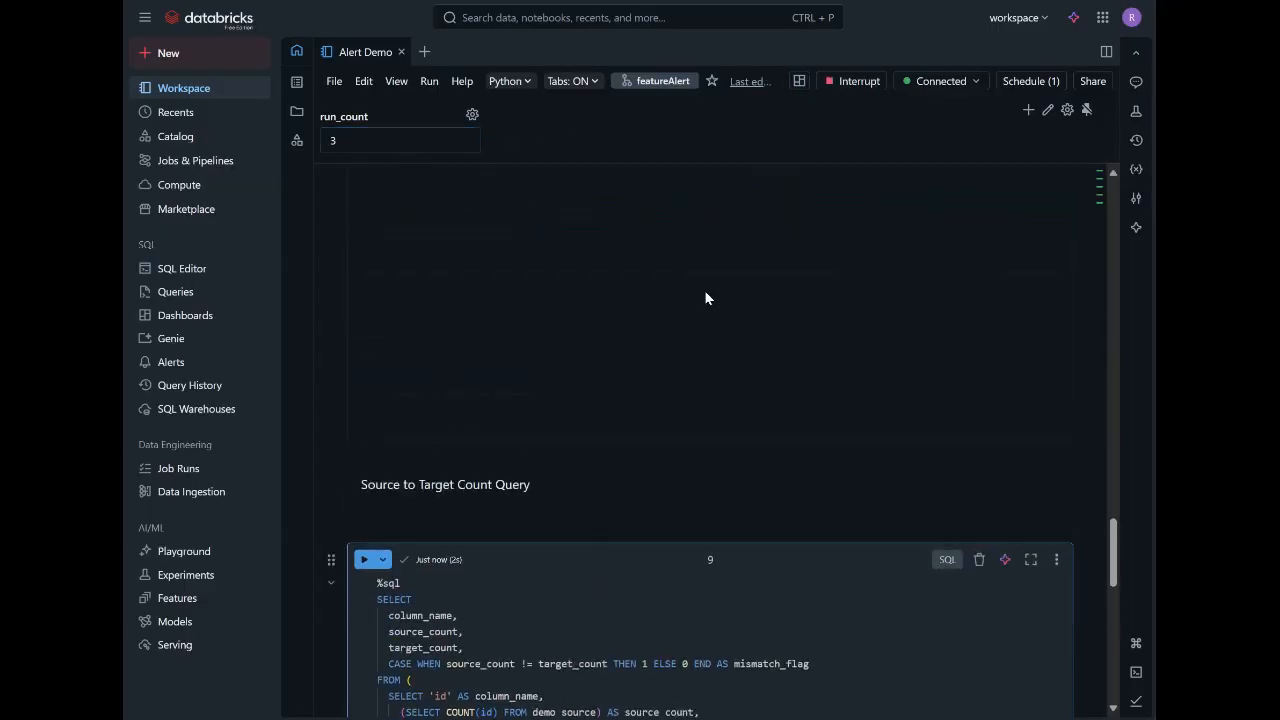
scroll(704, 292, "down", 2)
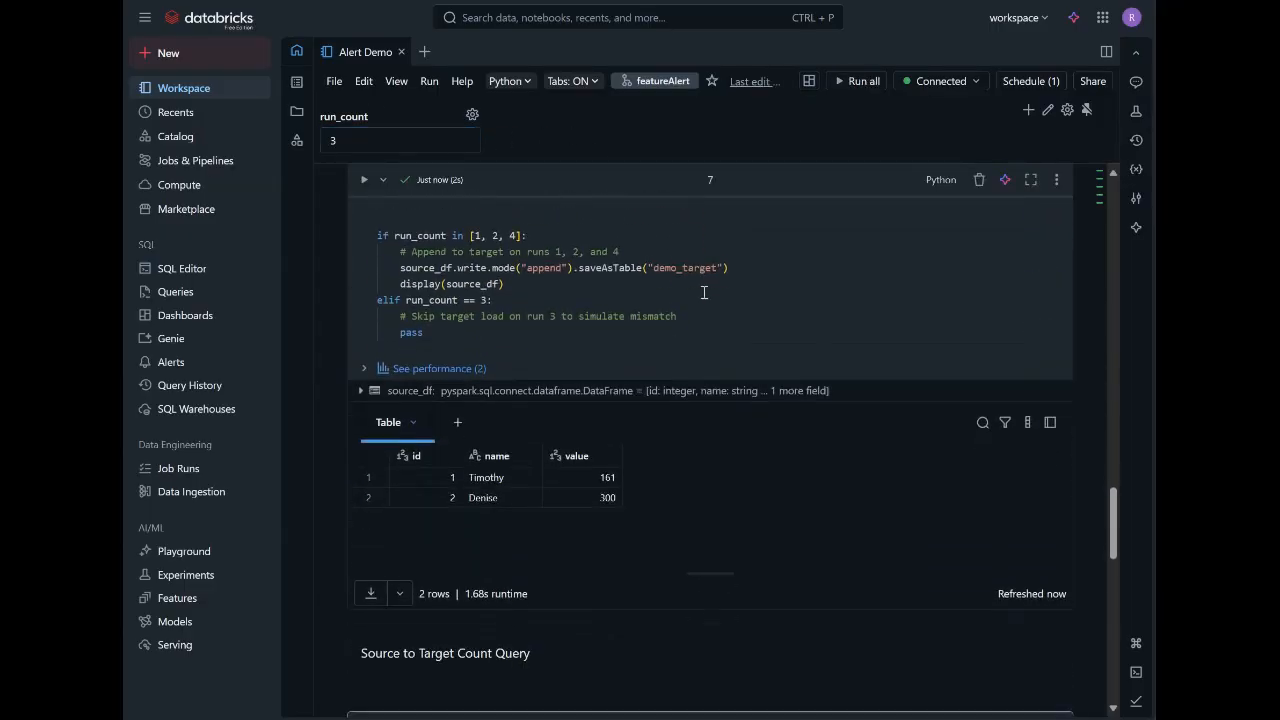
scroll(704, 292, "down", 1)
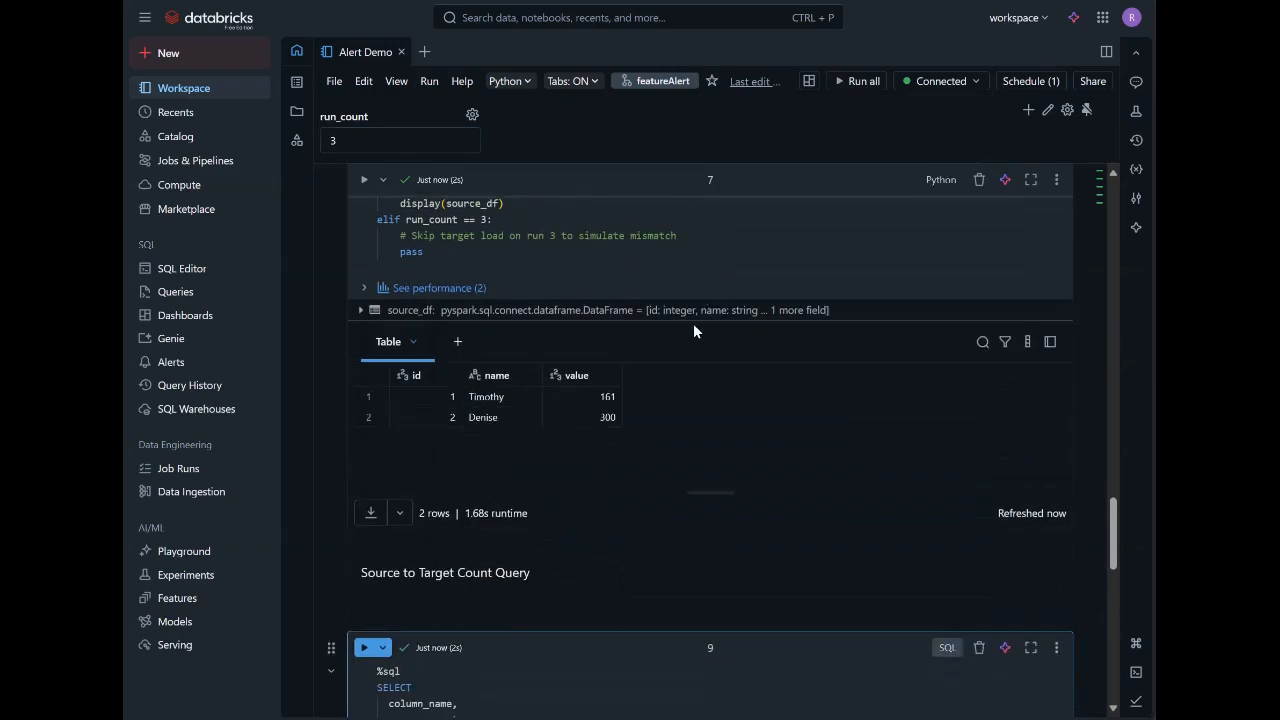
scroll(694, 326, "down", 2)
scroll(694, 331, "down", 3)
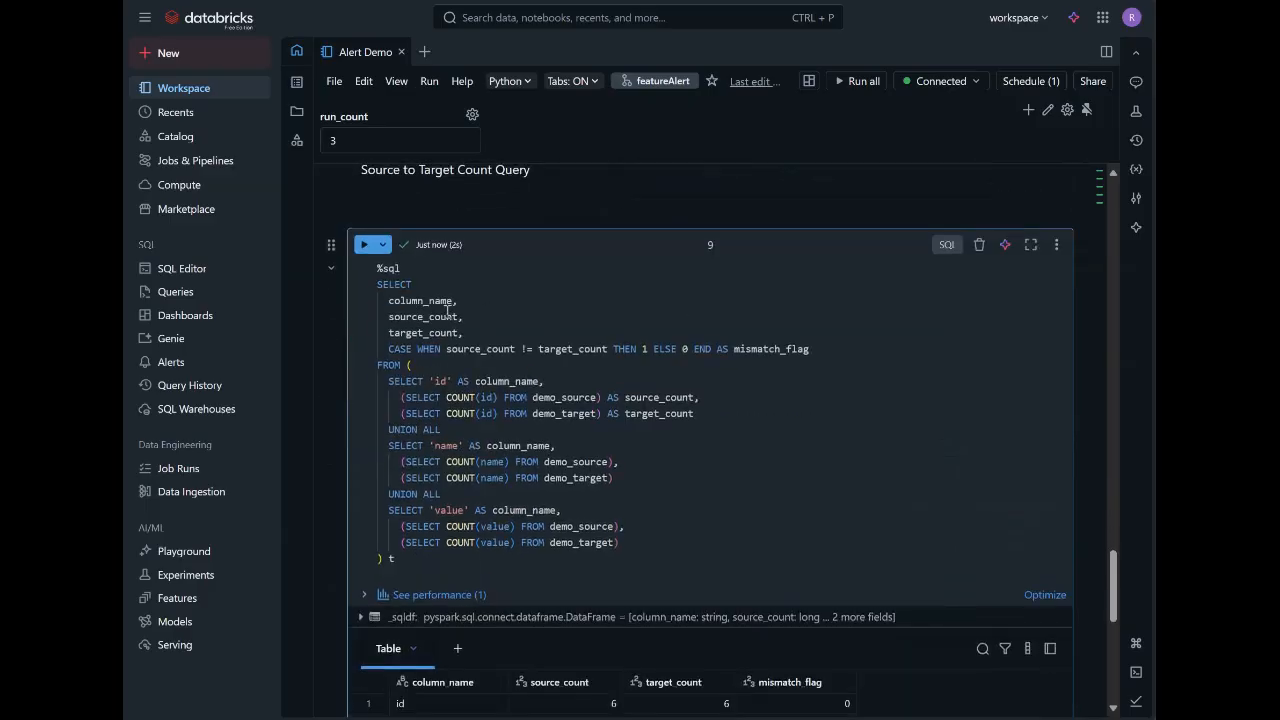
left_click(363, 245)
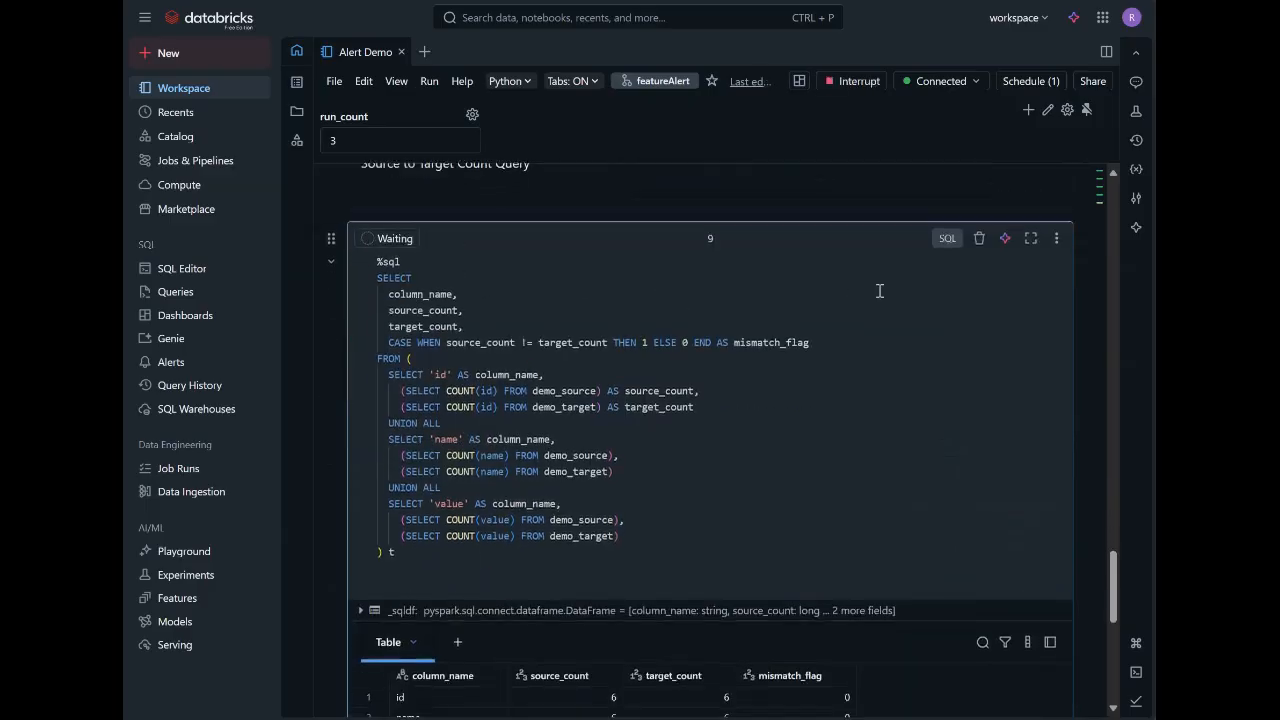
scroll(878, 288, "down", 2)
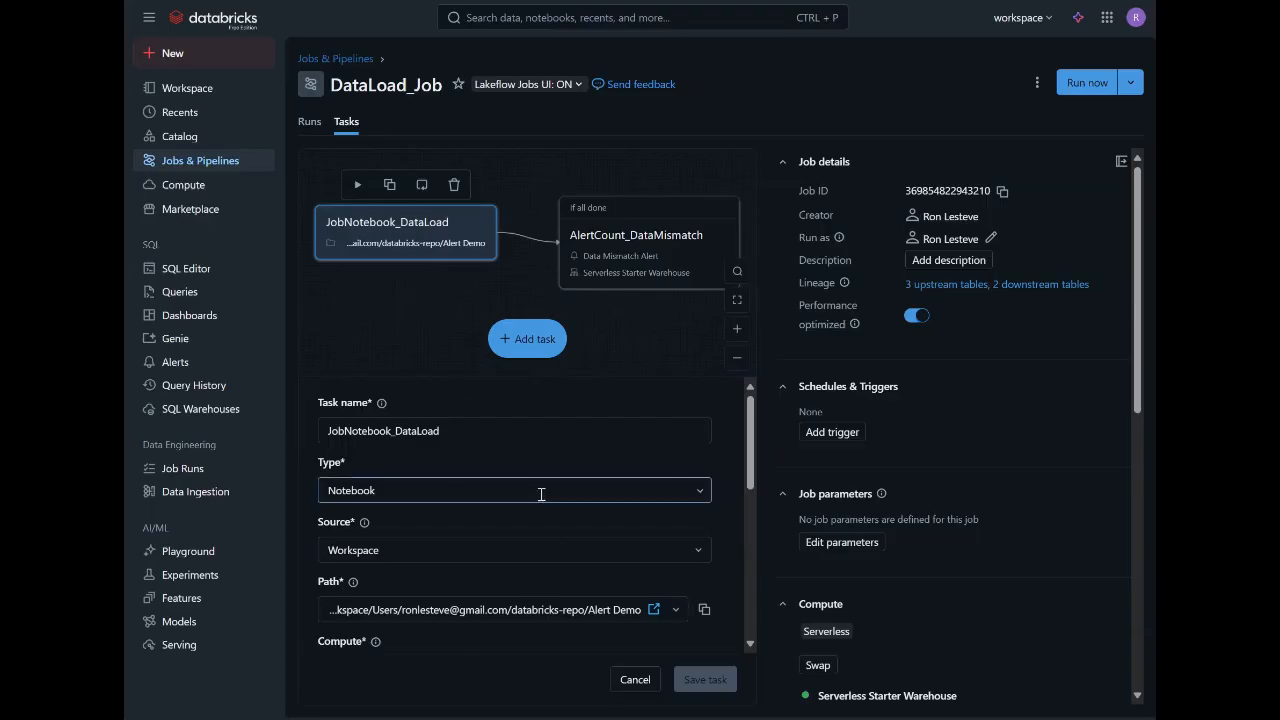
Review the JobNotebook_DataLoad task's type, source, notebook path, compute, dependency and parameter settings in DataLoad_Job.
scroll(541, 494, "down", 3)
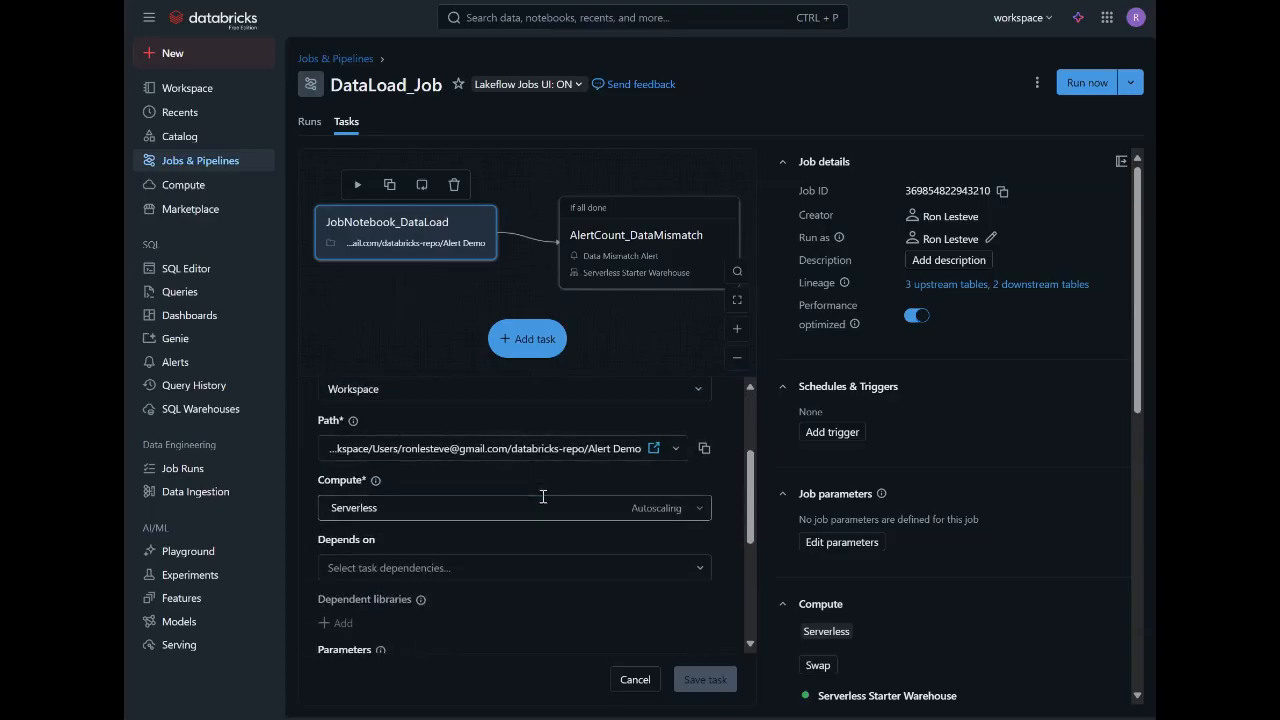
scroll(506, 533, "down", 2)
scroll(505, 532, "down", 1)
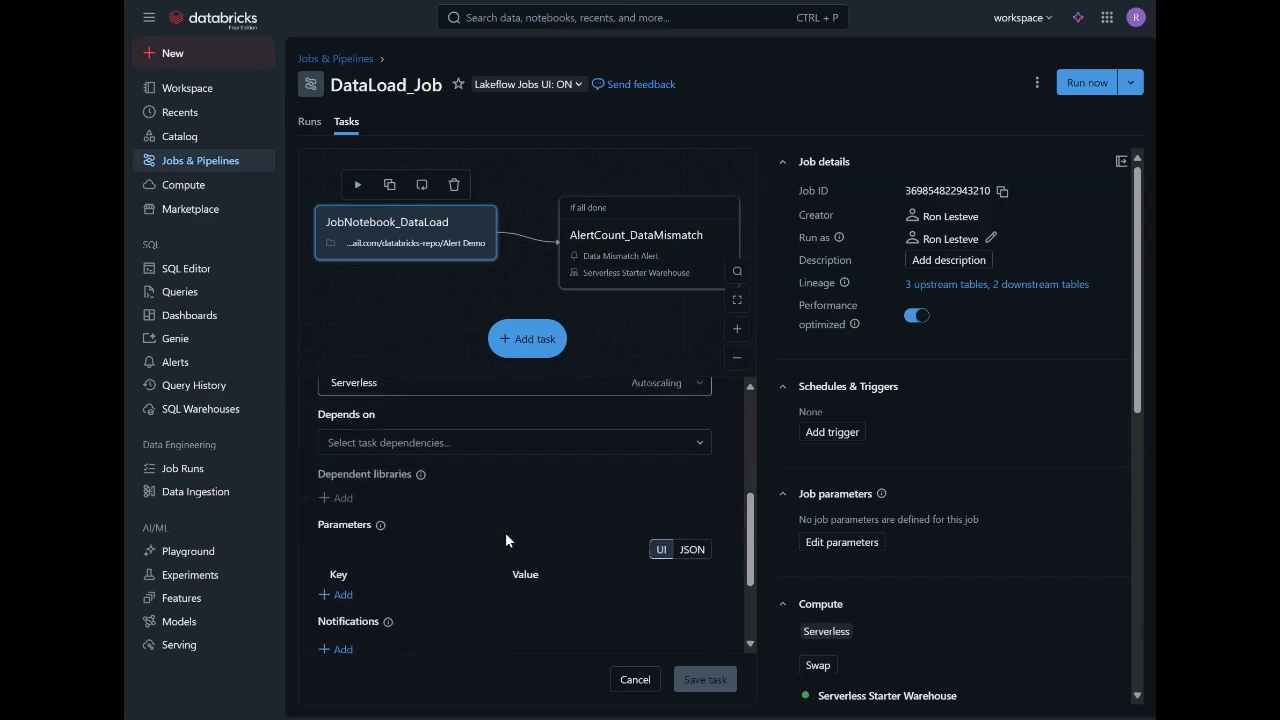
scroll(505, 532, "up", 5)
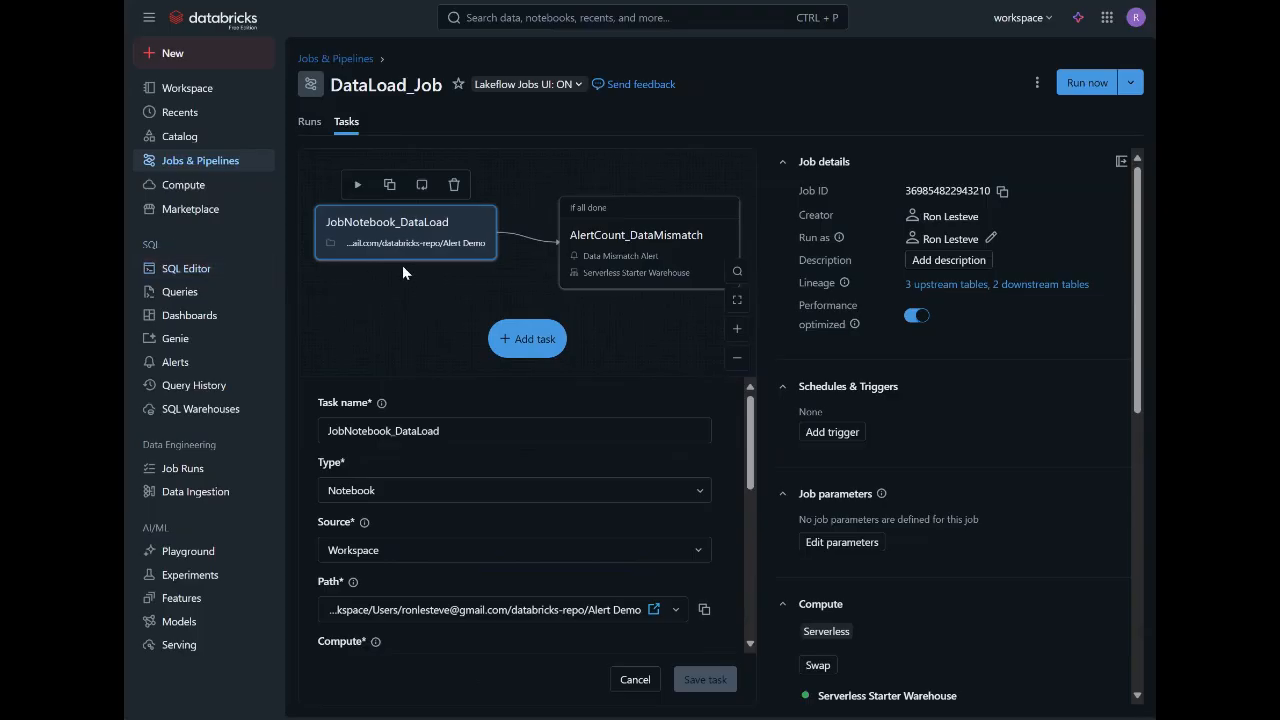
Open the AlertCount_DataMismatch task and review its SQL alert, warehouse, subscriber, dependency and run-condition options without changing them.
left_click(587, 221)
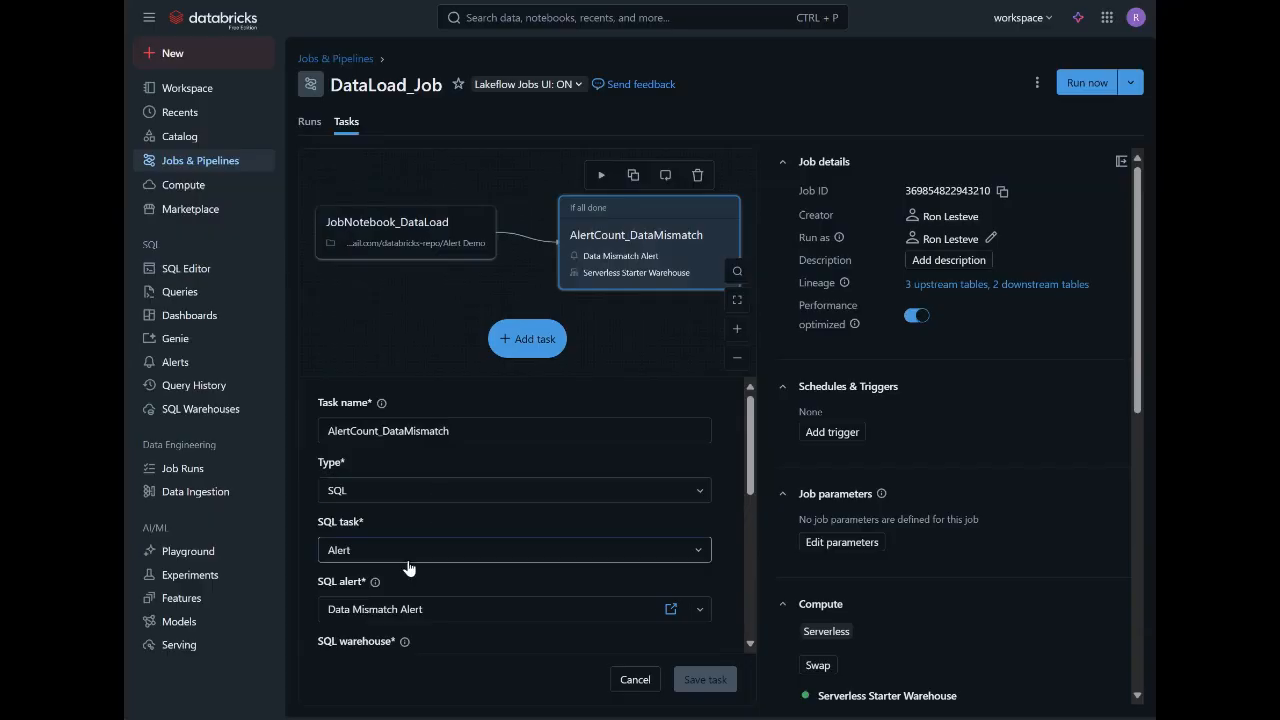
scroll(404, 560, "down", 1)
scroll(434, 523, "down", 2)
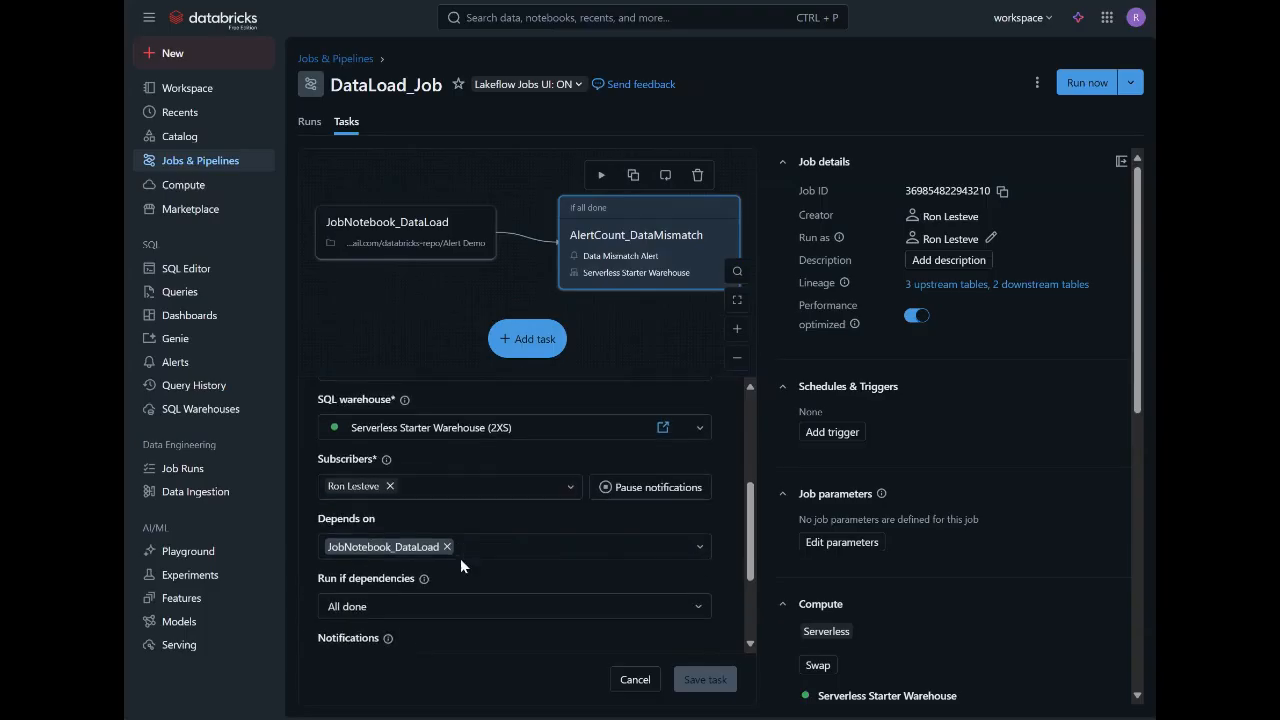
scroll(460, 560, "down", 1)
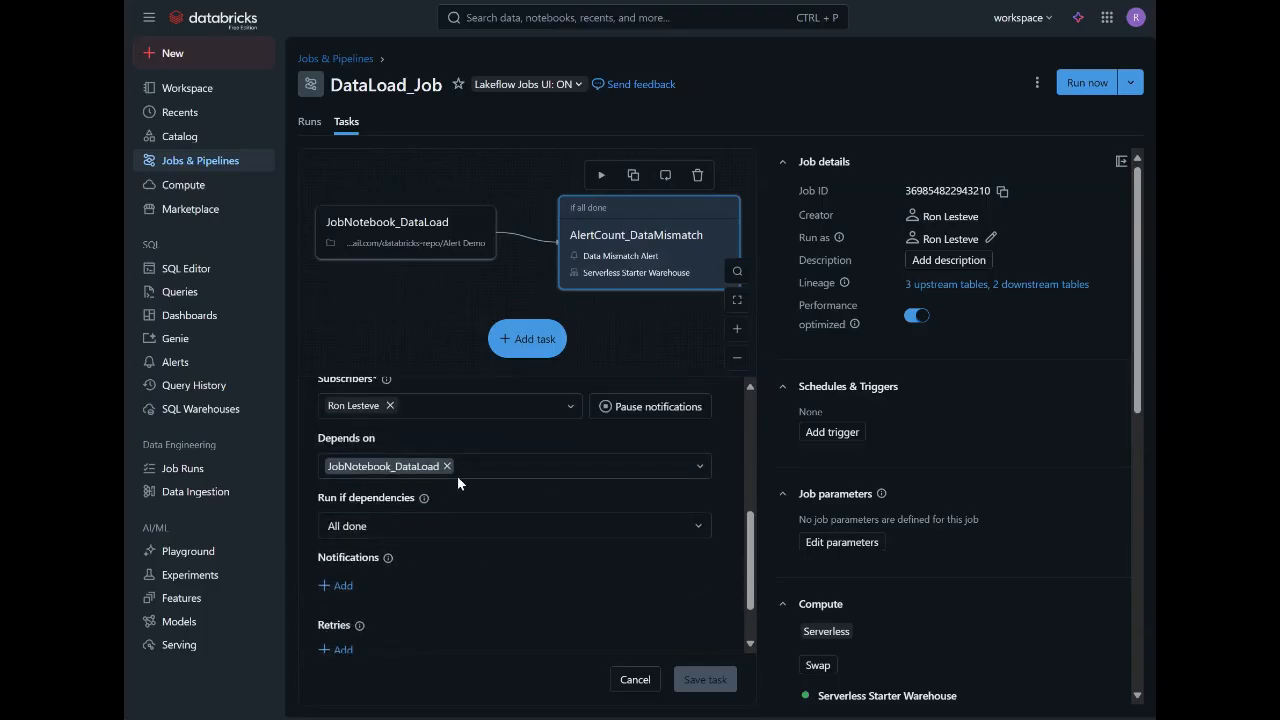
left_click(515, 536)
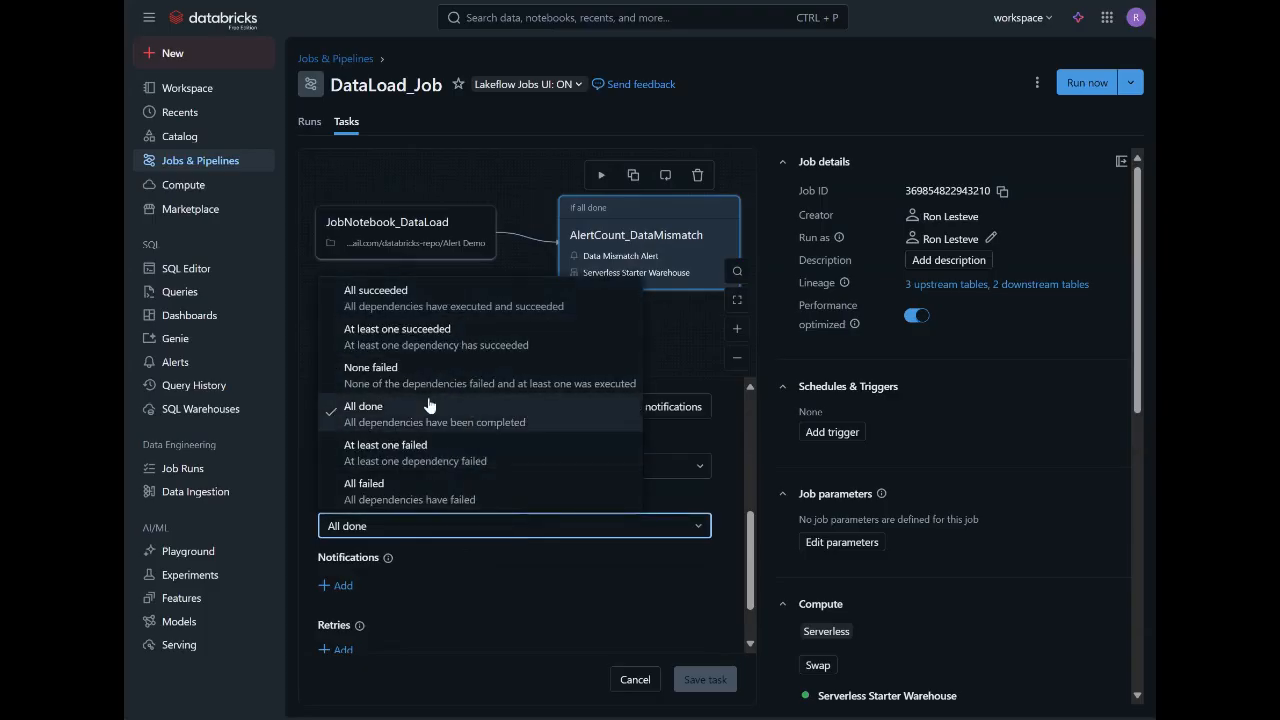
left_click(727, 501)
scroll(704, 507, "down", 2)
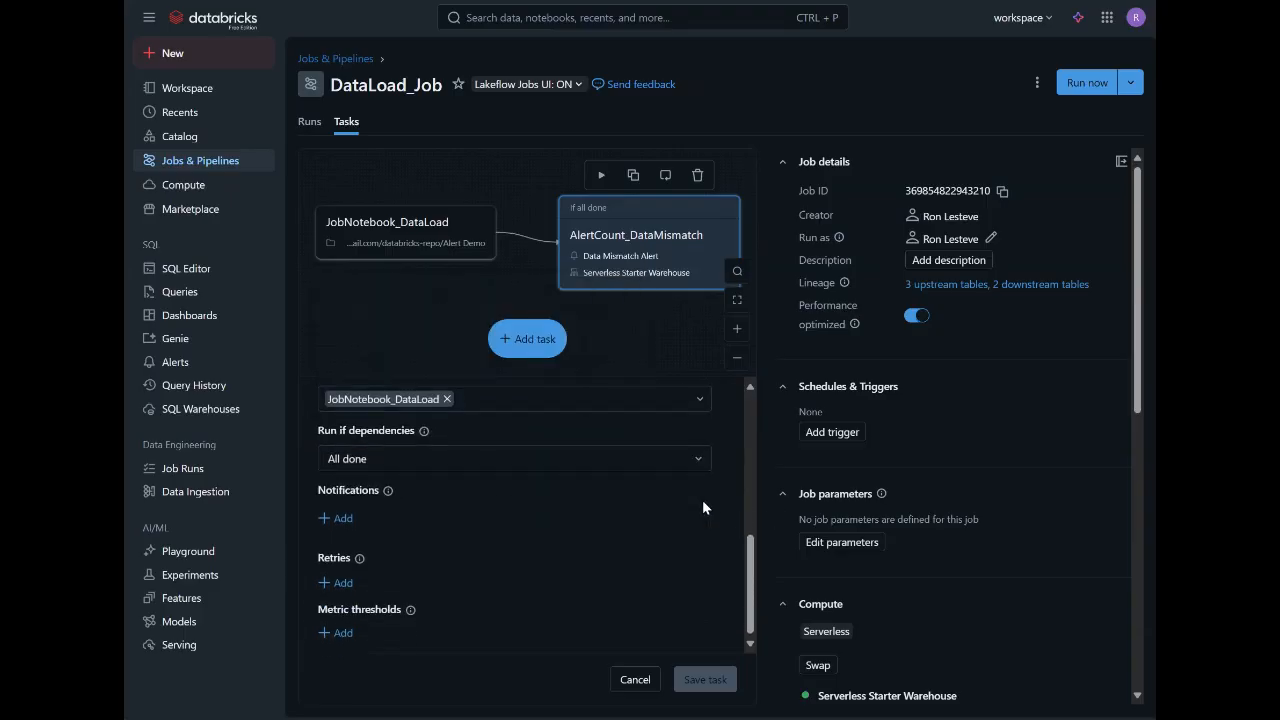